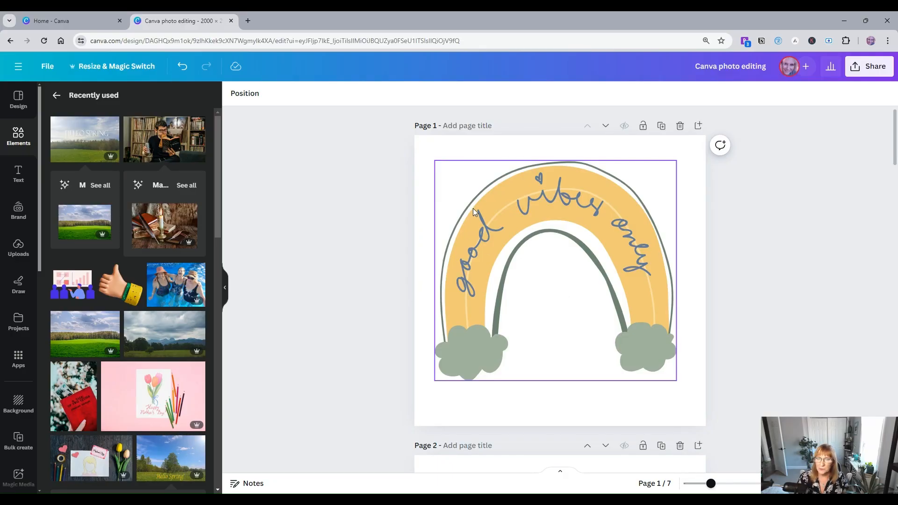
# Step: Recolor the blue lettering of the page 1 rainbow graphic to brown from the Milky Stream palette
pyautogui.click(510, 227)
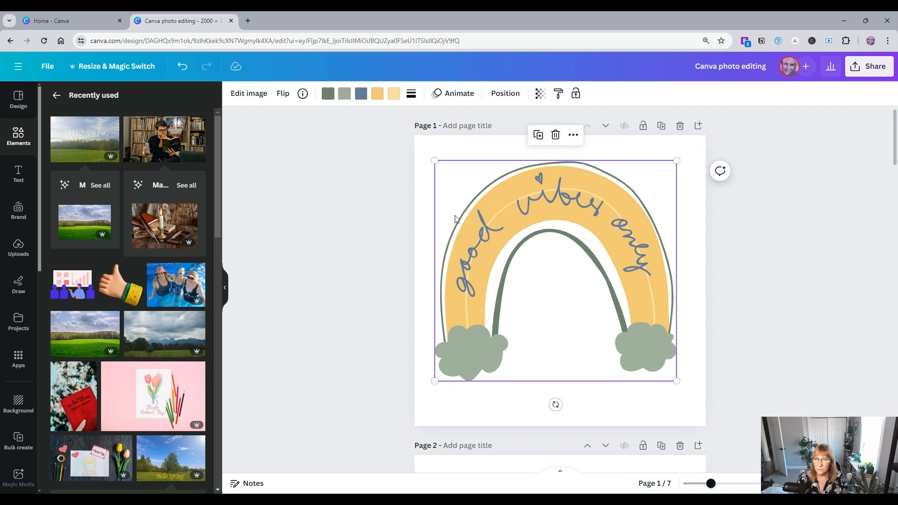
pyautogui.click(251, 96)
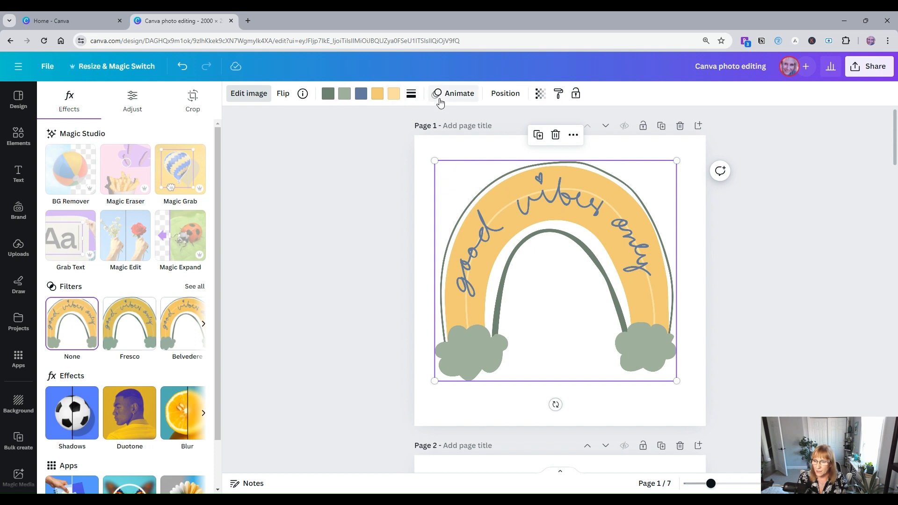
pyautogui.click(362, 95)
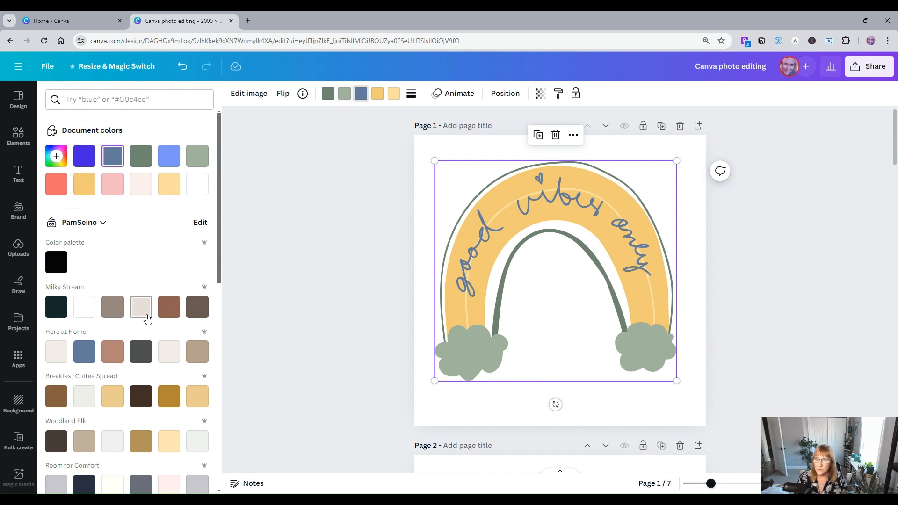
pyautogui.click(169, 308)
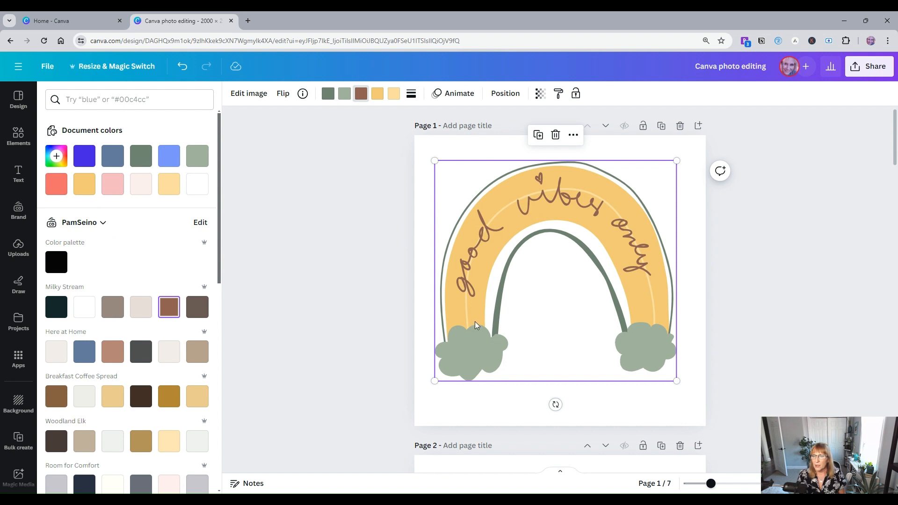
# Step: Select the page 2 illustration and the page 3 photo to compare their color options, returning to the rainbow
pyautogui.scroll(-7, 475, 325)
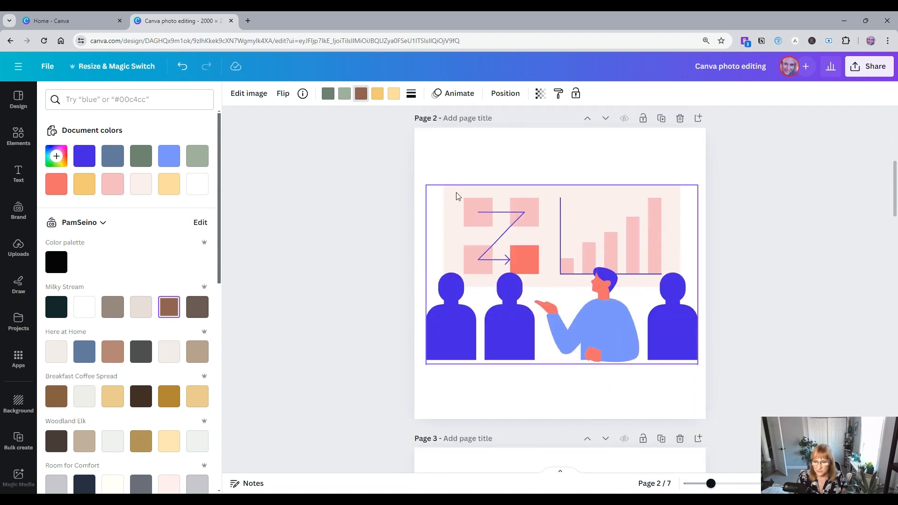
pyautogui.click(458, 196)
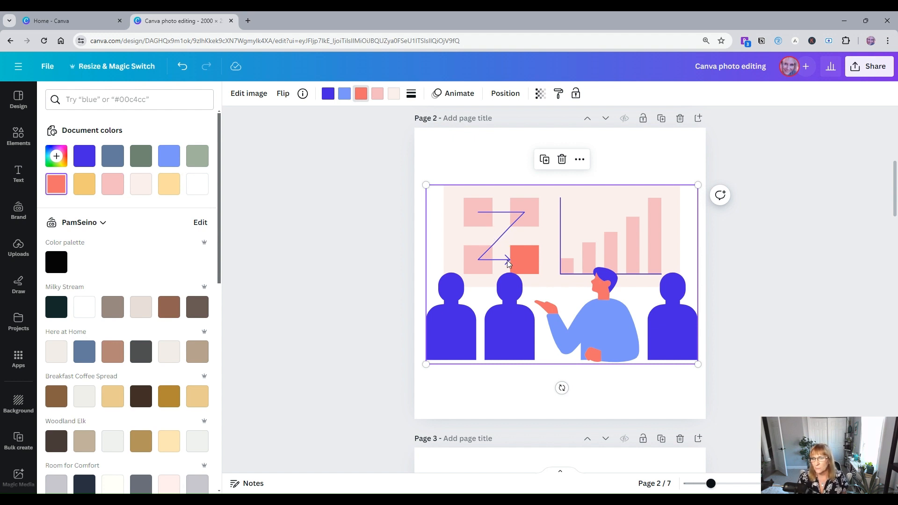
pyautogui.scroll(-7, 508, 264)
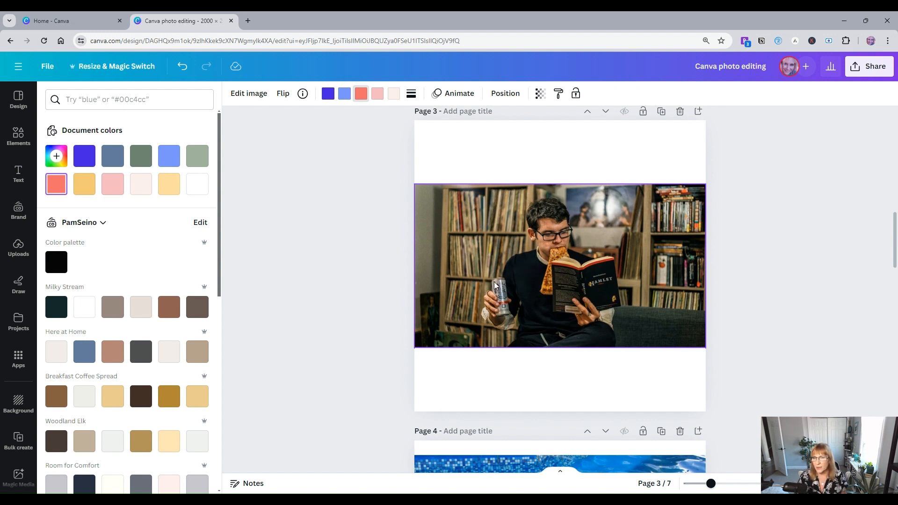
pyautogui.click(495, 270)
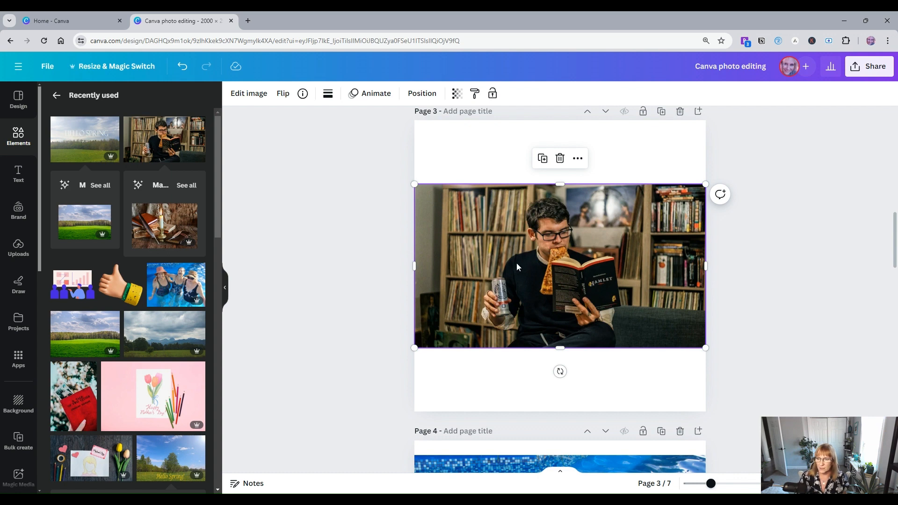
pyautogui.scroll(10, 516, 267)
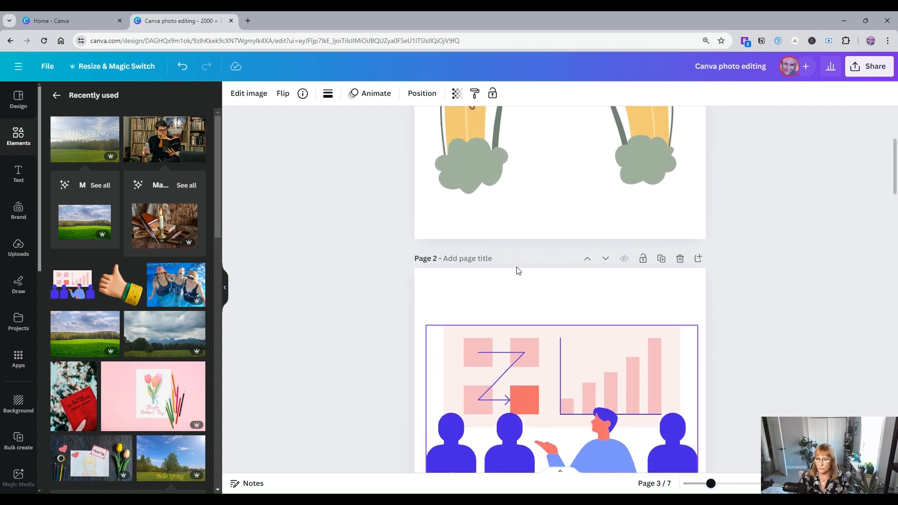
pyautogui.scroll(4, 517, 270)
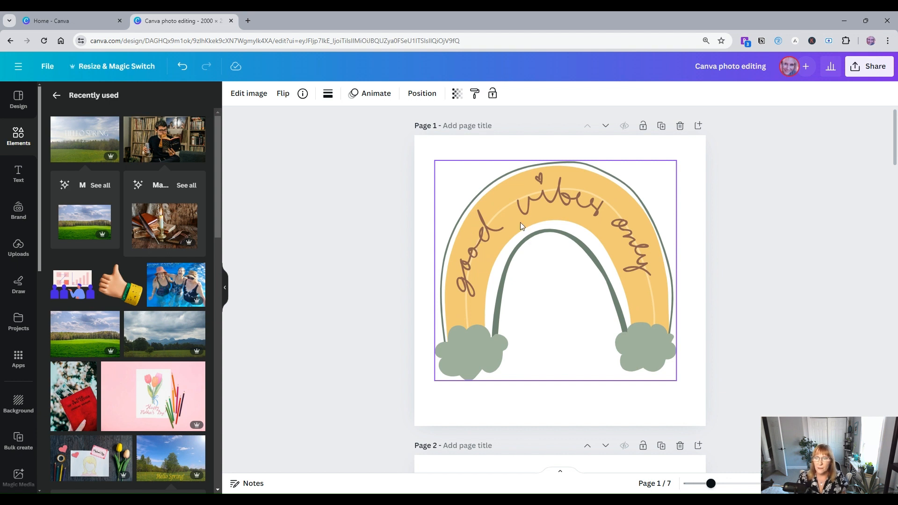
pyautogui.click(470, 173)
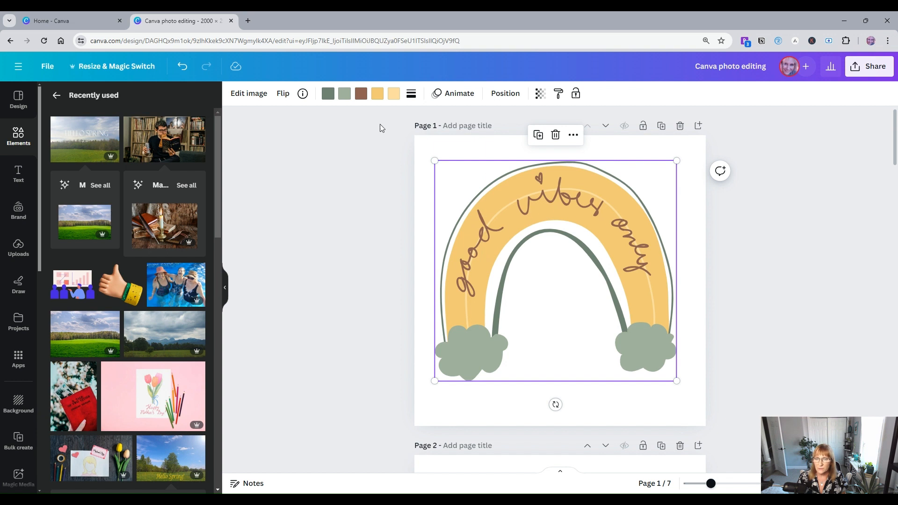
pyautogui.click(257, 97)
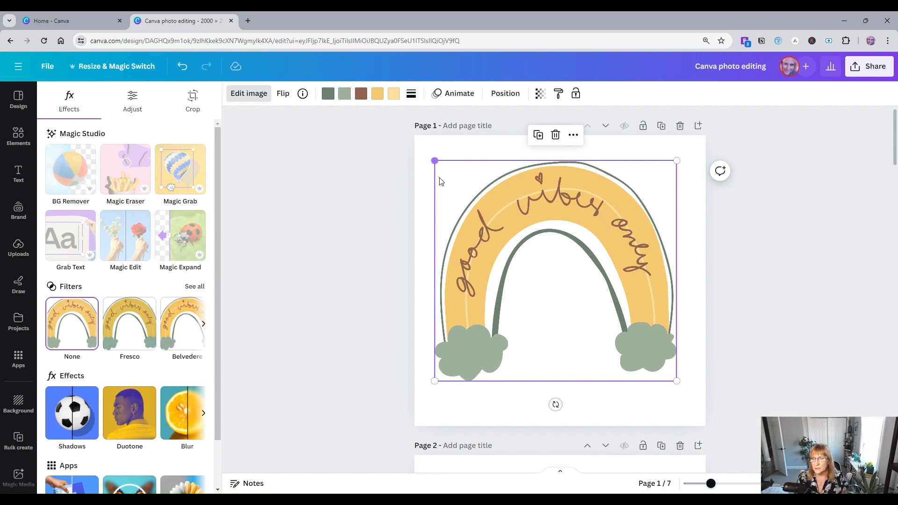
# Step: Remove the background from the page 3 photo of the man reading with BG Remover
pyautogui.scroll(-8, 439, 187)
pyautogui.scroll(-6, 538, 223)
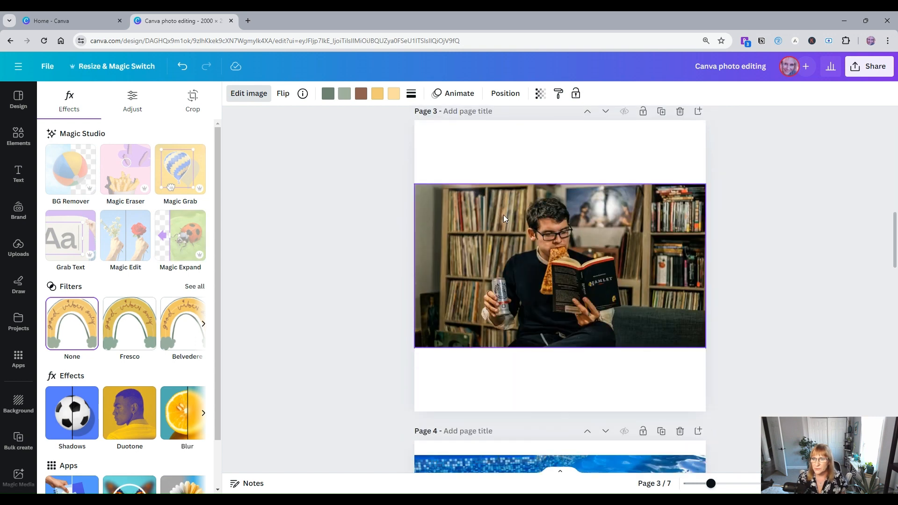
pyautogui.click(520, 201)
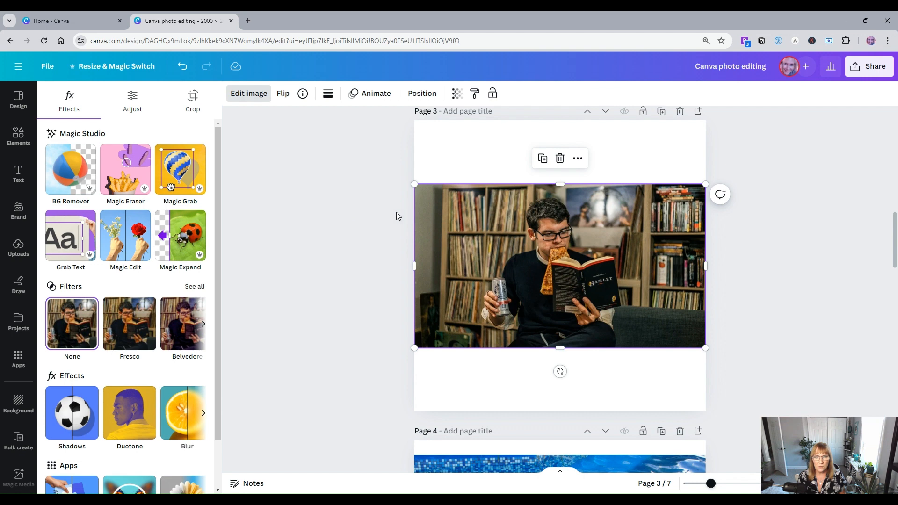
pyautogui.click(248, 95)
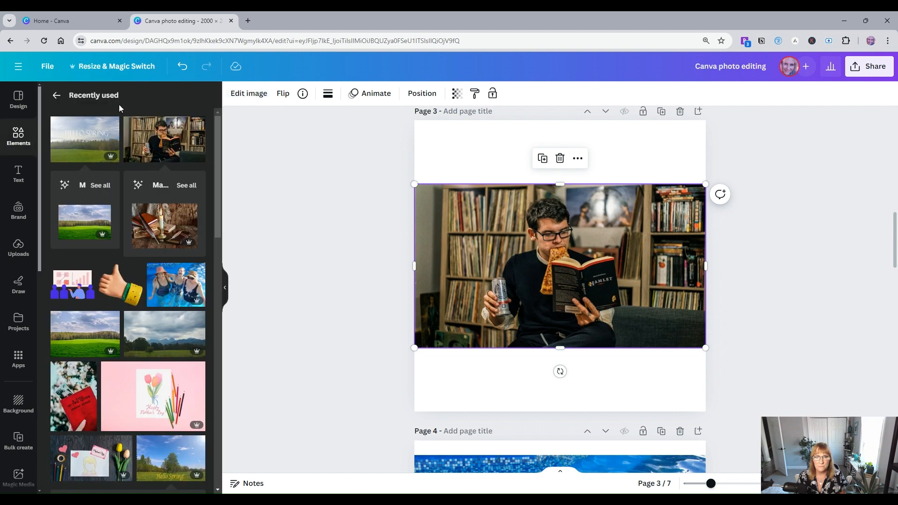
pyautogui.click(248, 93)
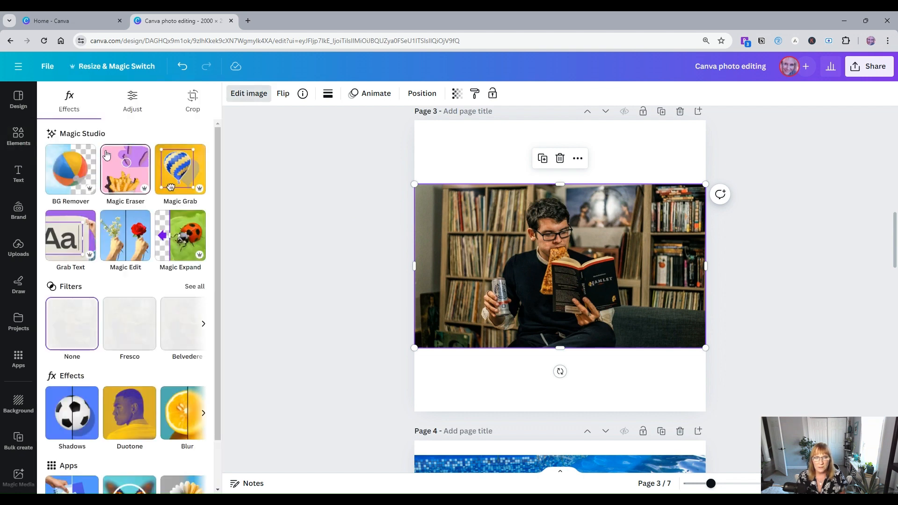
pyautogui.click(71, 172)
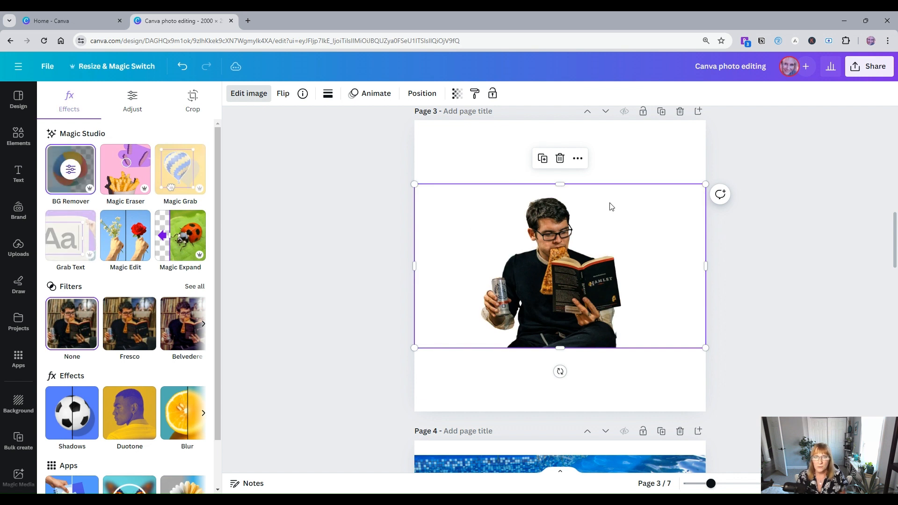
pyautogui.click(183, 67)
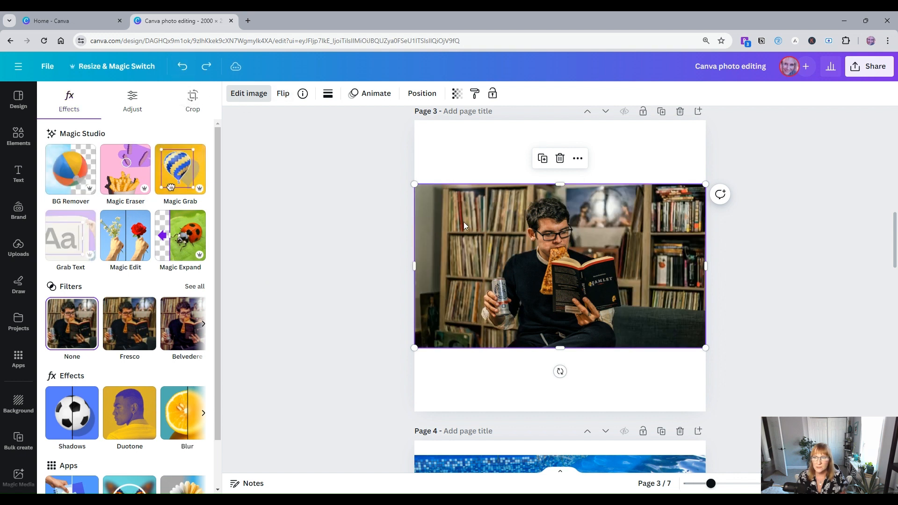
pyautogui.click(70, 169)
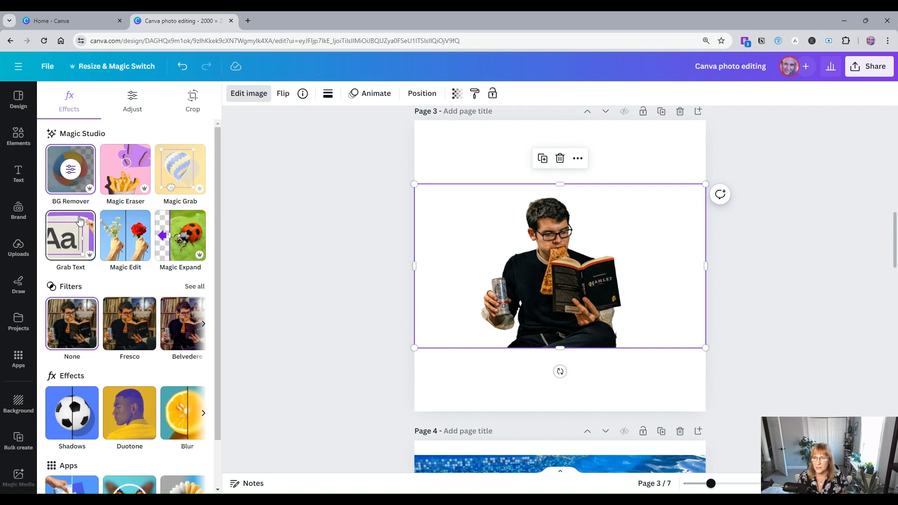
# Step: Erase the middle woman from the page 4 pool photo using Magic Eraser in click mode
pyautogui.scroll(-5, 357, 233)
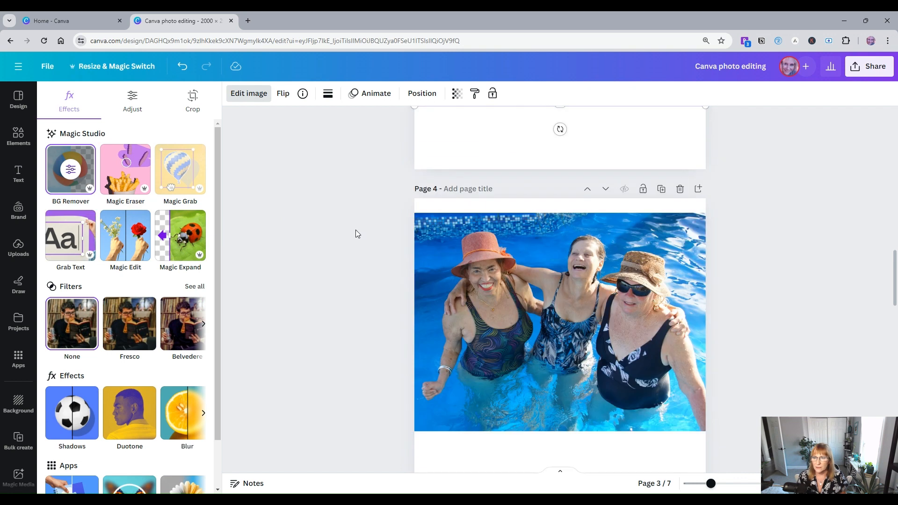
pyautogui.scroll(-1, 357, 232)
pyautogui.click(466, 324)
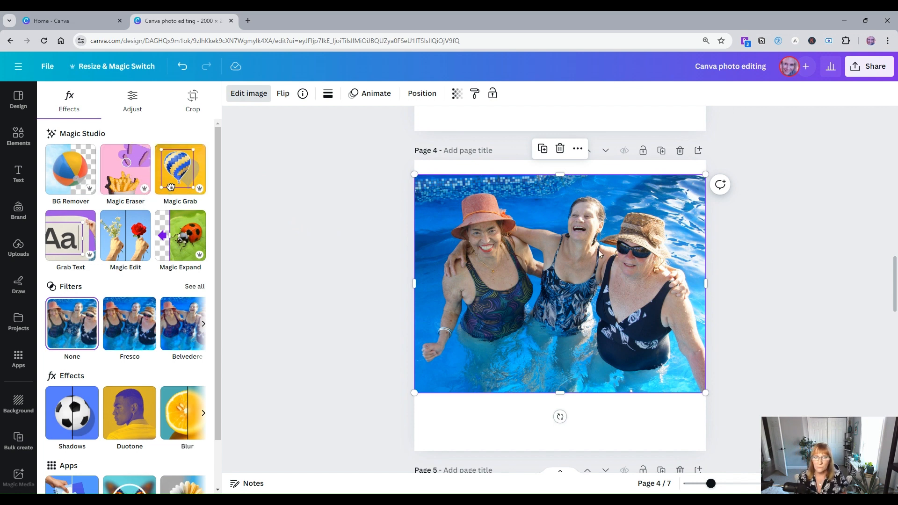
pyautogui.click(125, 169)
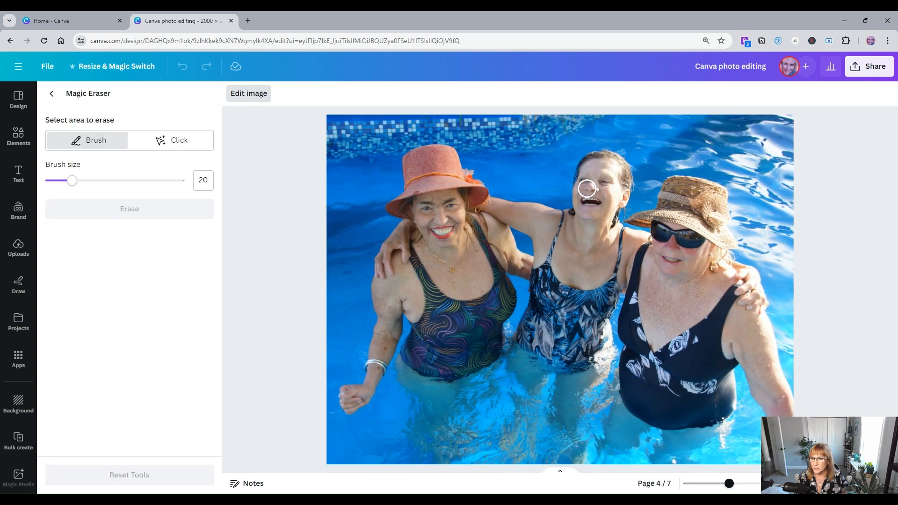
pyautogui.click(555, 230)
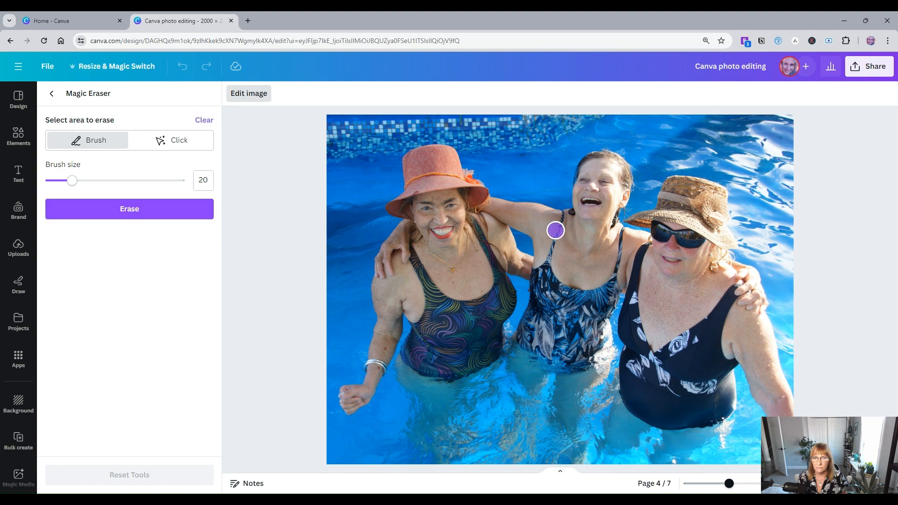
pyautogui.click(175, 142)
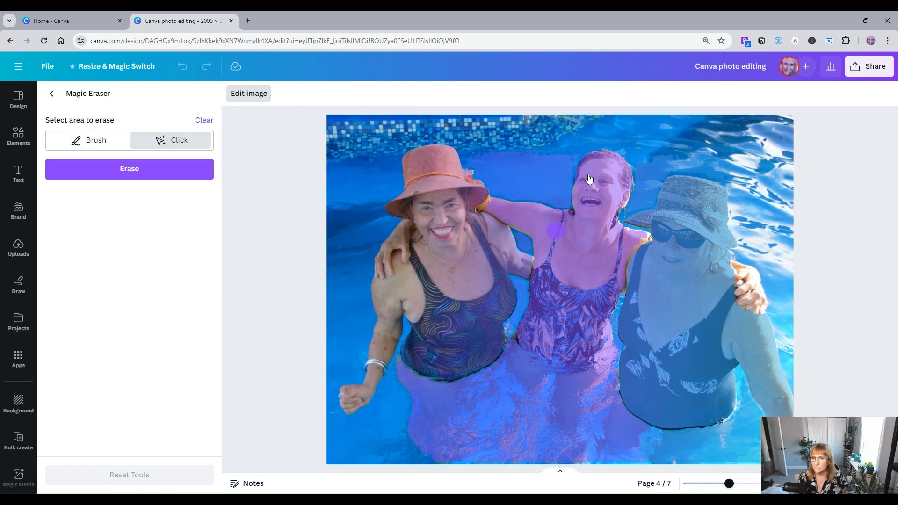
pyautogui.click(589, 181)
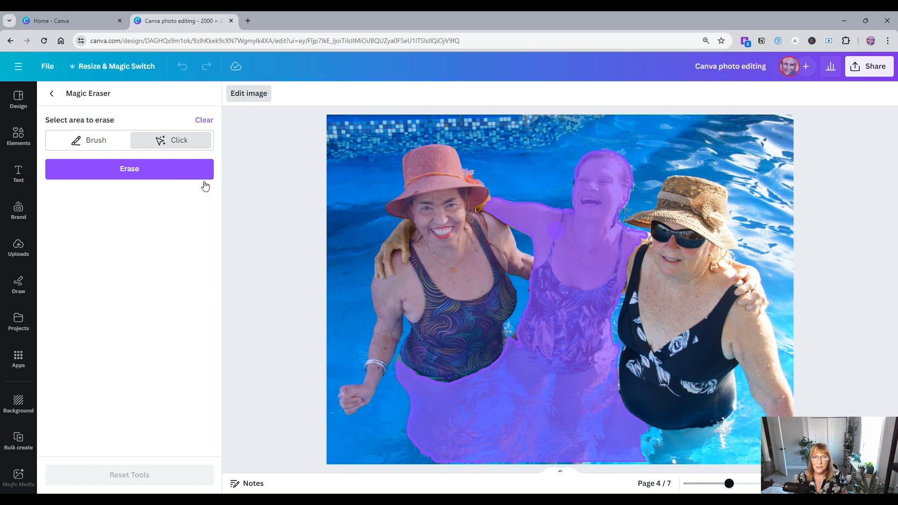
pyautogui.click(128, 172)
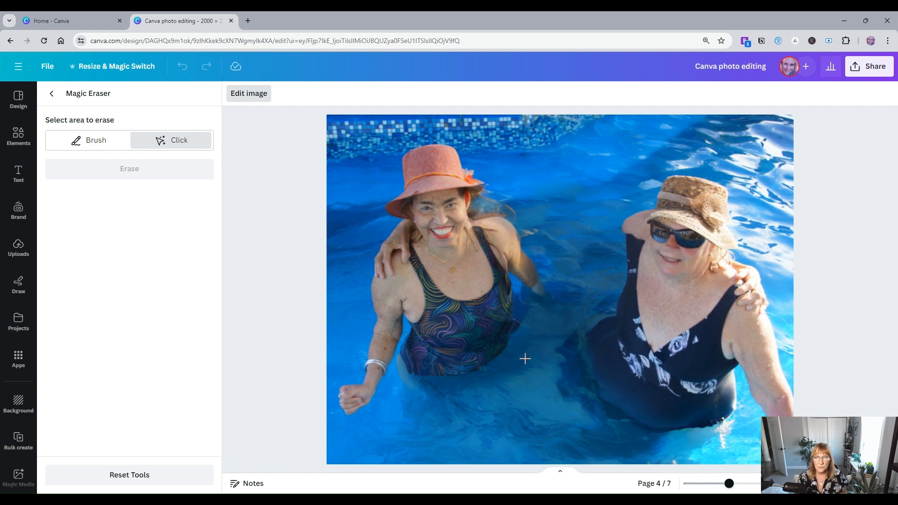
pyautogui.click(54, 98)
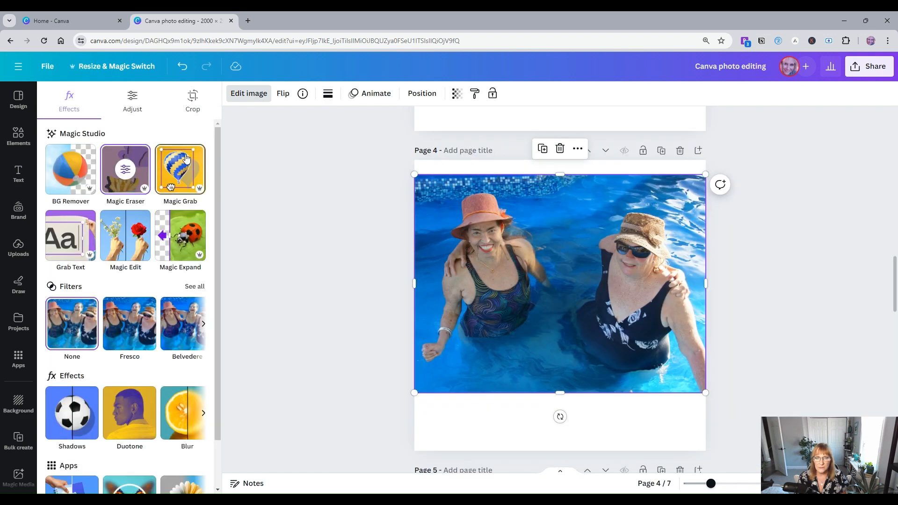
# Step: Grab the woman on the right with Magic Grab and move her left beside the other woman
pyautogui.click(177, 170)
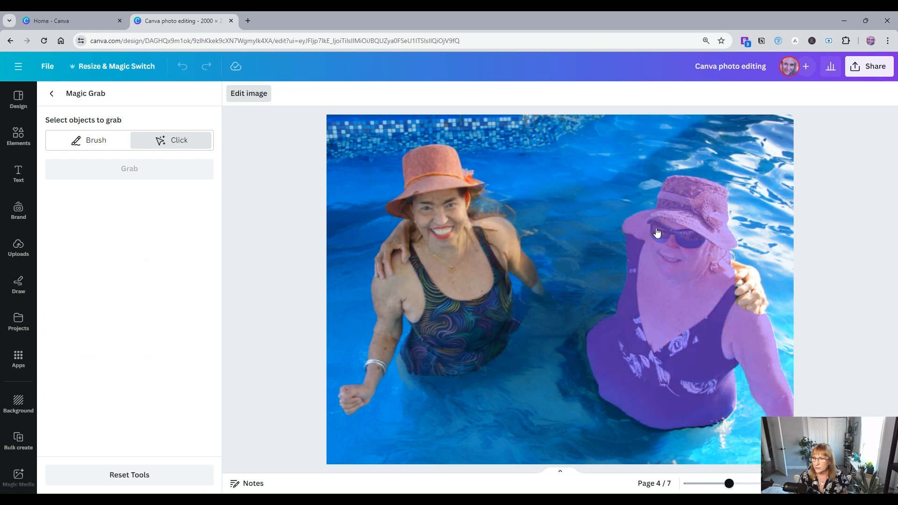
pyautogui.click(683, 240)
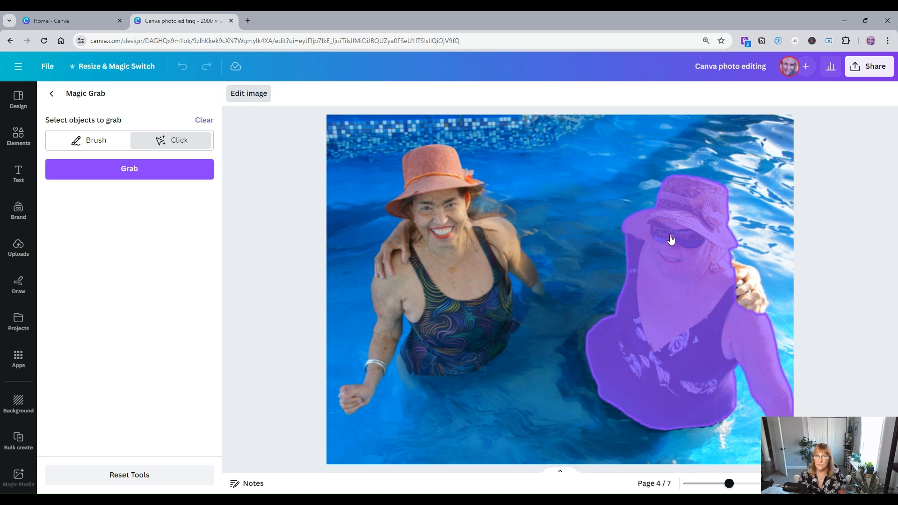
pyautogui.click(140, 171)
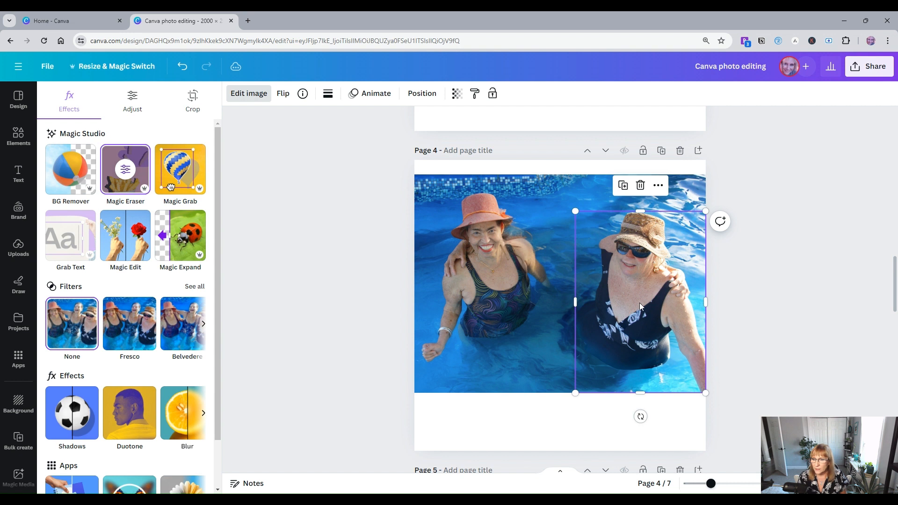
pyautogui.moveTo(641, 287); pyautogui.dragTo(573, 286)
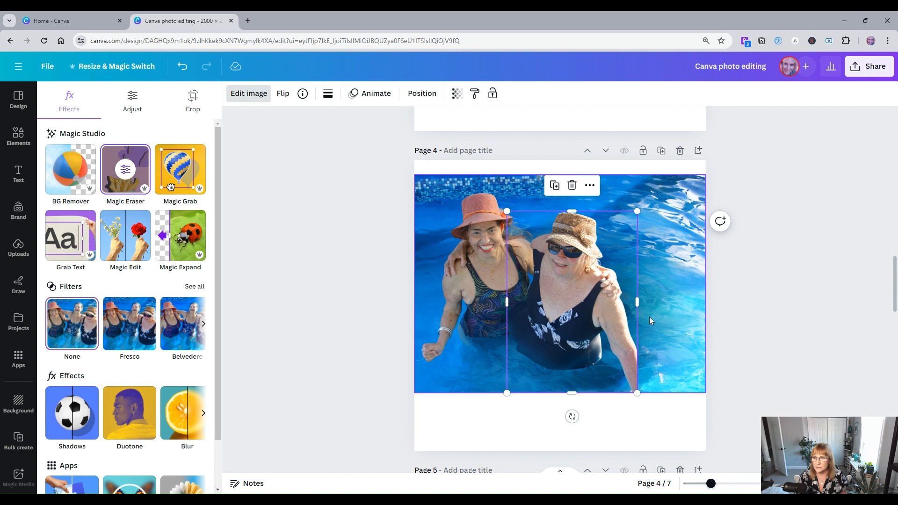
# Step: Enlarge the Hello Spring image on page 5 to the full page width and open its image edit options
pyautogui.scroll(-2, 435, 313)
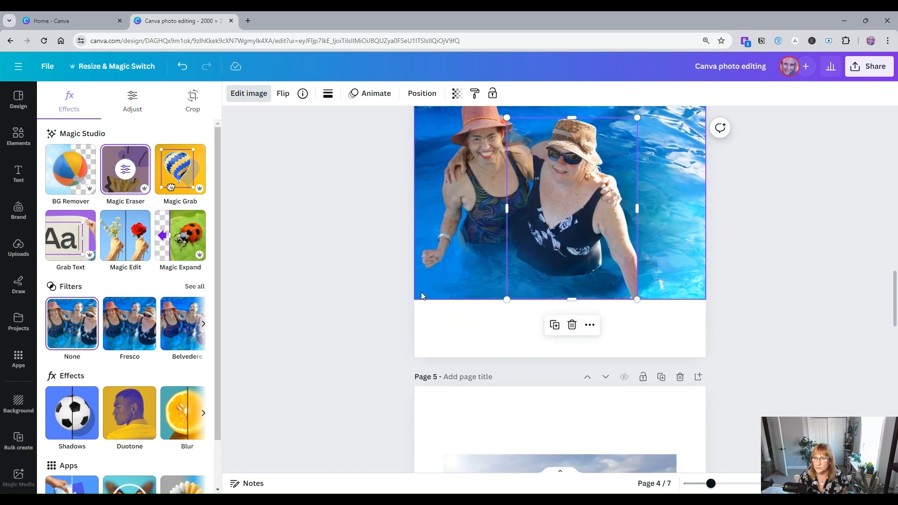
pyautogui.scroll(2, 556, 279)
pyautogui.scroll(-7, 450, 347)
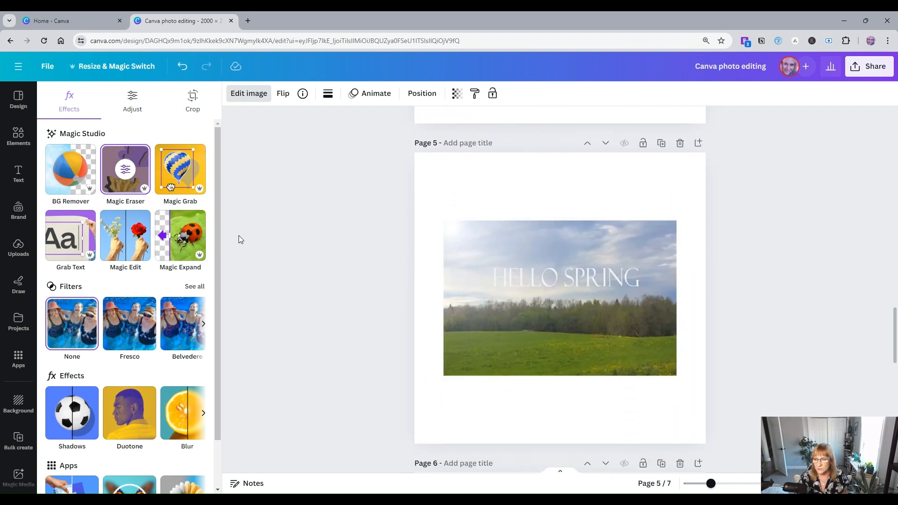
pyautogui.click(453, 231)
pyautogui.moveTo(442, 220); pyautogui.dragTo(414, 201)
pyautogui.moveTo(674, 199); pyautogui.dragTo(706, 181)
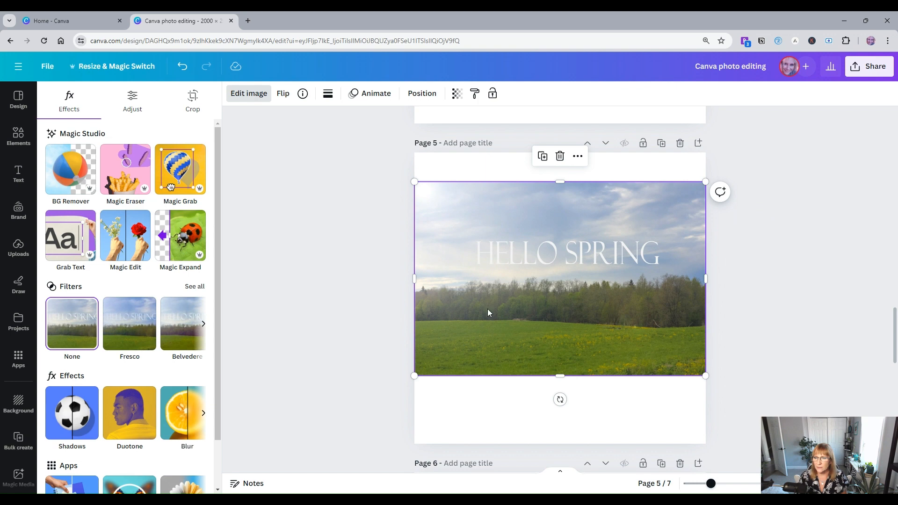
pyautogui.click(257, 94)
pyautogui.click(251, 93)
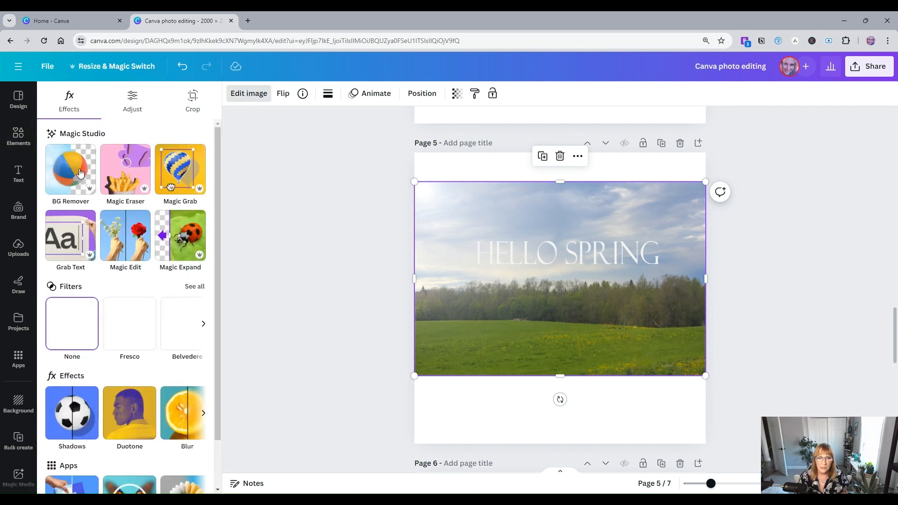
# Step: Extract all the text from the page 5 Hello Spring image with Grab Text
pyautogui.click(65, 239)
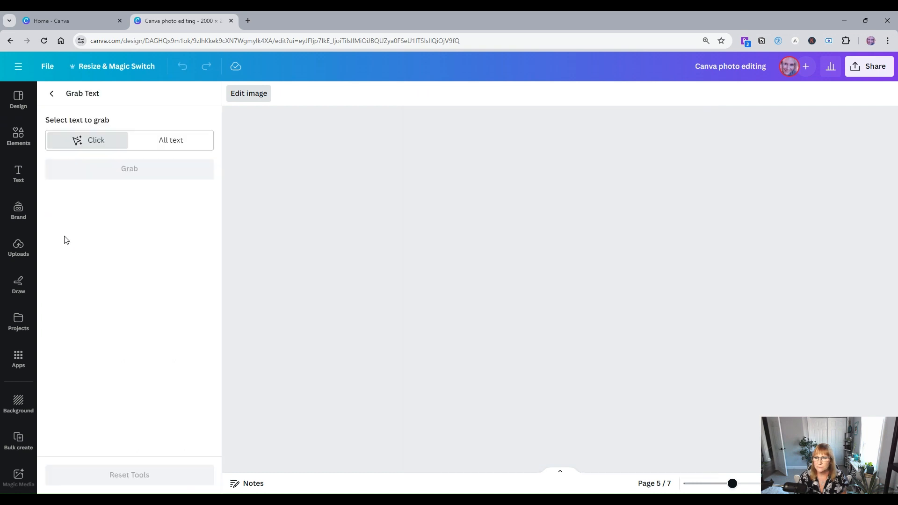
pyautogui.click(162, 143)
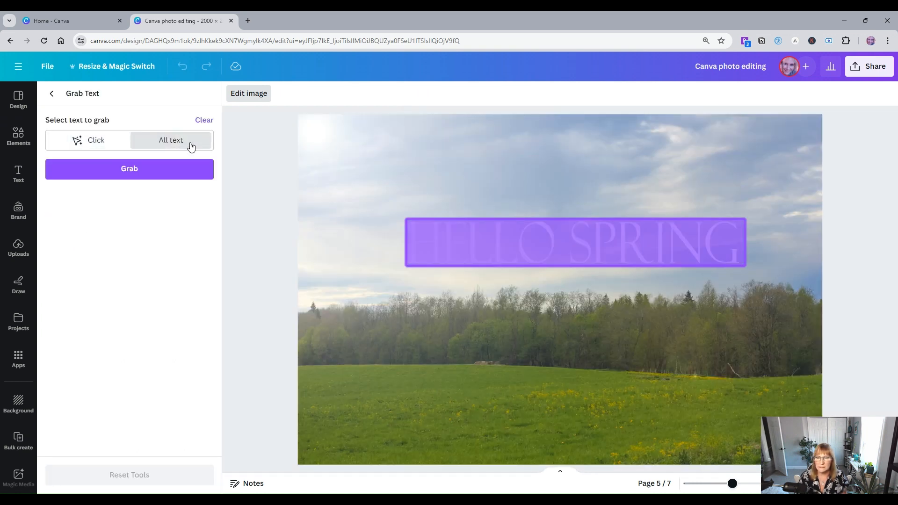
pyautogui.click(162, 175)
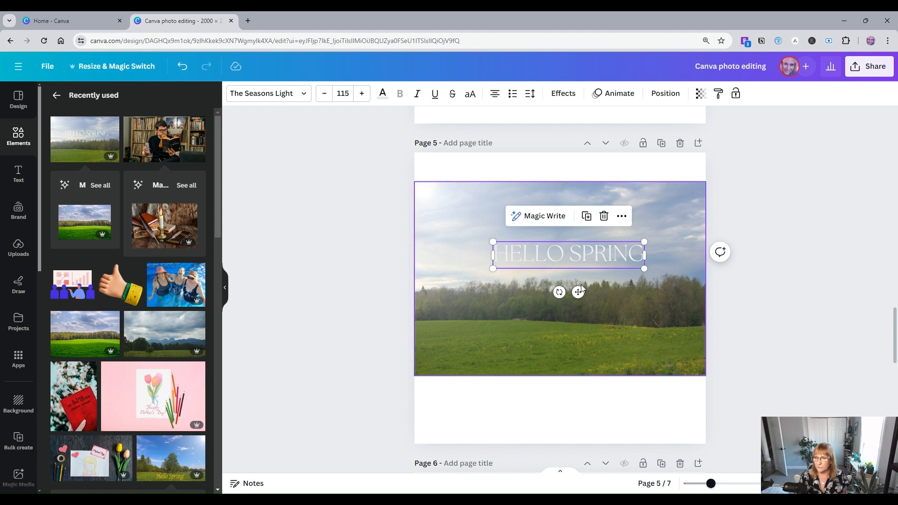
# Step: Move the grabbed HELLO SPRING text slightly up and color it #f26b6d
pyautogui.moveTo(578, 292); pyautogui.dragTo(569, 271)
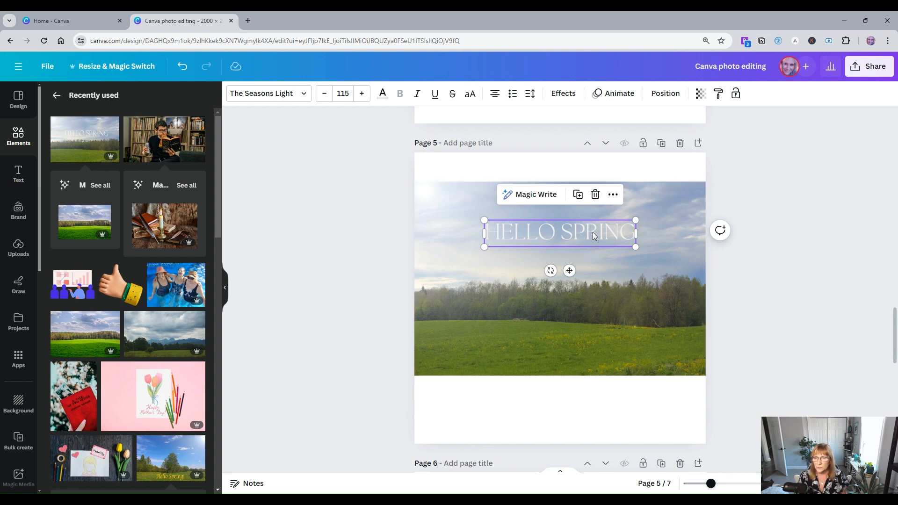
pyautogui.click(382, 93)
pyautogui.click(84, 184)
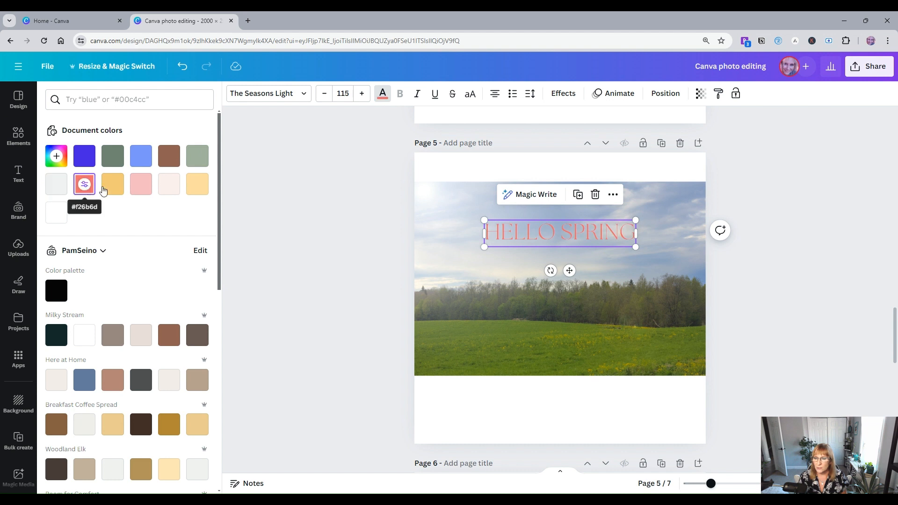
# Step: Tilt the HELLO SPRING text slightly, nudge it into place, and change its font to Apricots
pyautogui.moveTo(550, 271); pyautogui.dragTo(576, 291)
pyautogui.moveTo(532, 240); pyautogui.dragTo(536, 244)
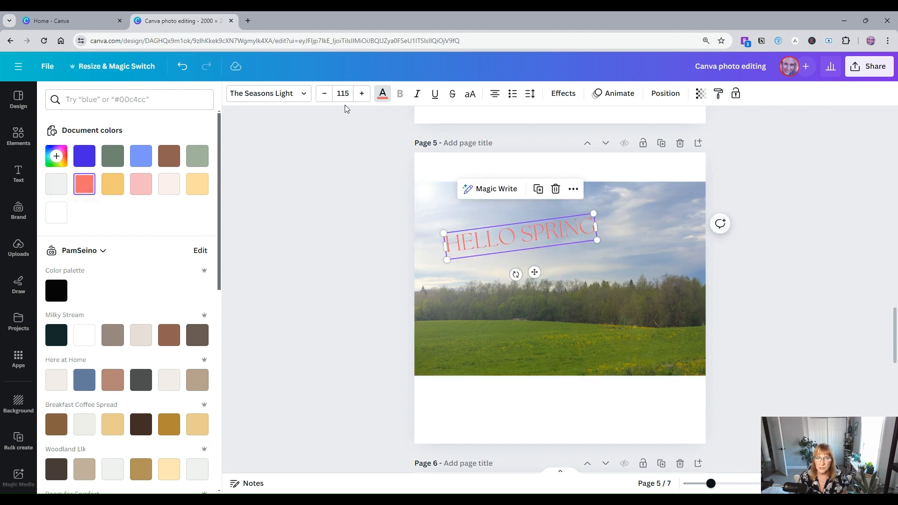
pyautogui.click(261, 96)
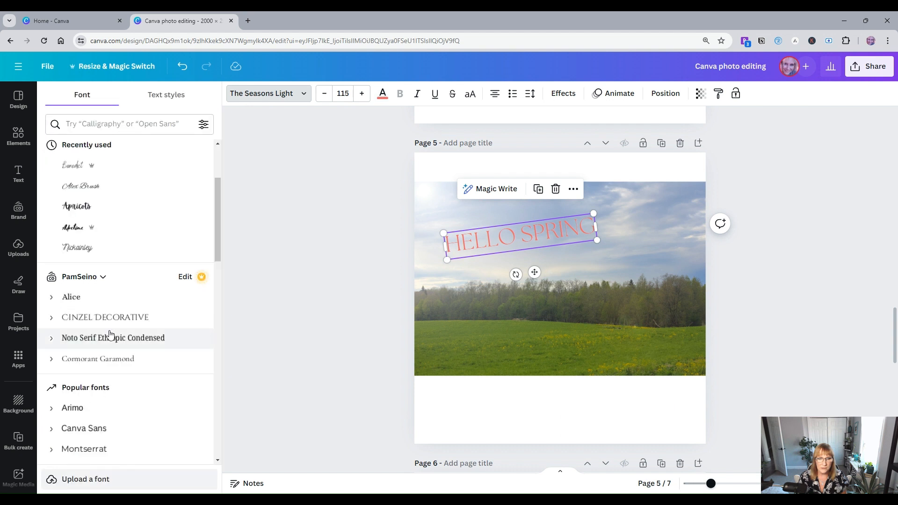
pyautogui.click(76, 206)
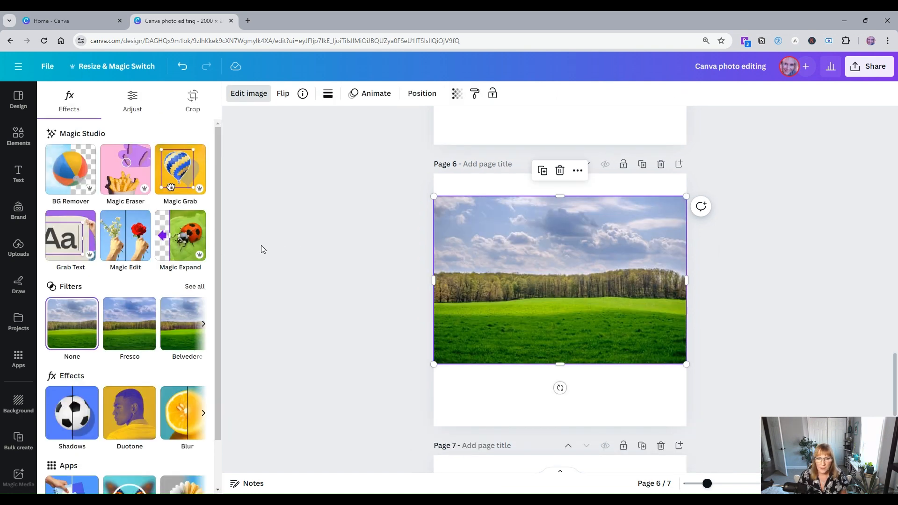
# Step: Open Magic Edit on the page 6 field photo and brush over the field area to the right
pyautogui.click(118, 246)
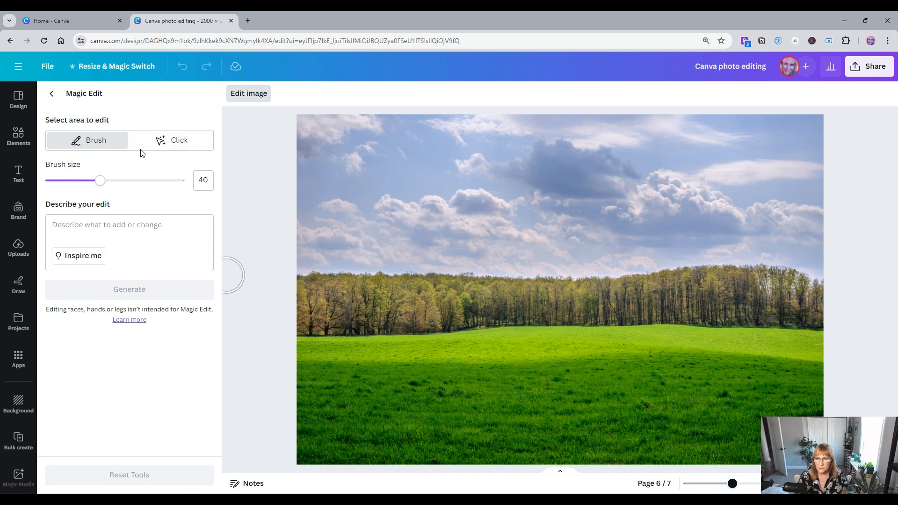
pyautogui.click(165, 143)
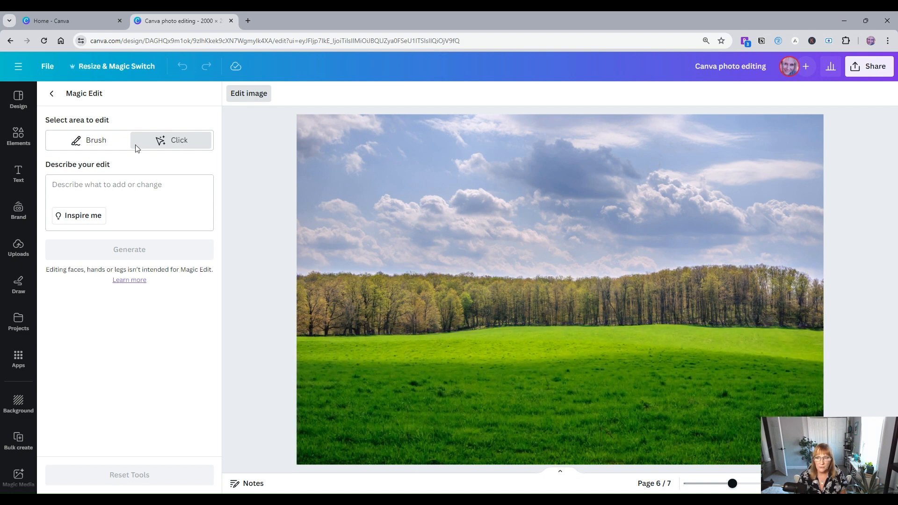
pyautogui.click(80, 143)
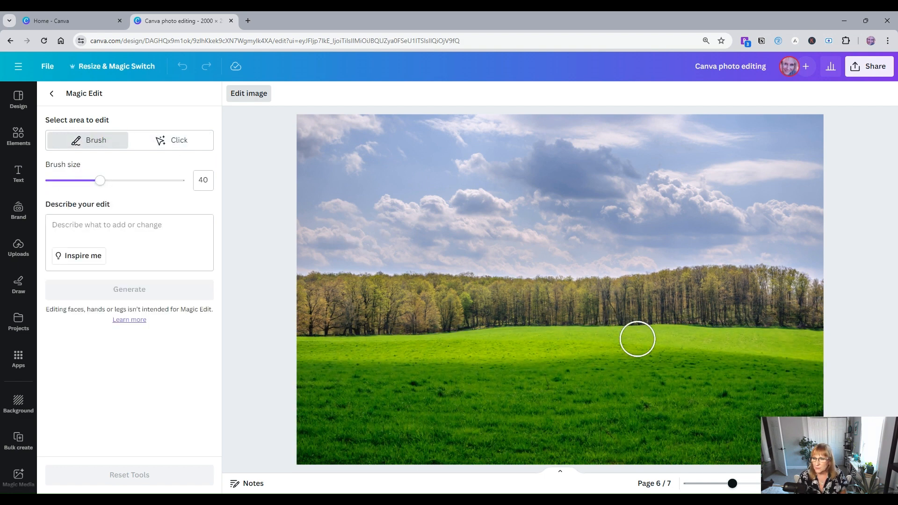
pyautogui.moveTo(597, 330)
pyautogui.mouseDown()
pyautogui.moveTo(595, 343)
pyautogui.moveTo(650, 371)
pyautogui.moveTo(714, 365)
pyautogui.moveTo(741, 343)
pyautogui.moveTo(724, 322)
pyautogui.moveTo(587, 323)
pyautogui.moveTo(660, 342)
pyautogui.moveTo(725, 344)
pyautogui.mouseUp()
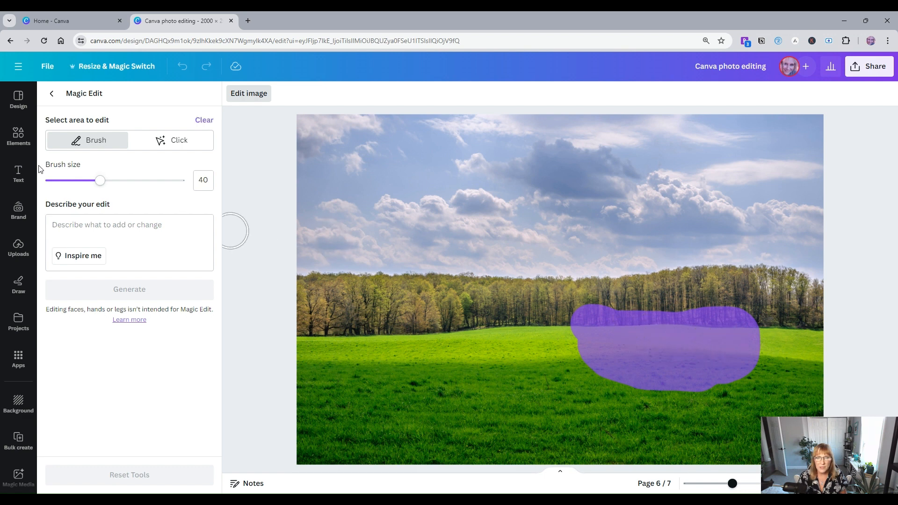
# Step: Set the brush size to 72, describe the edit as add an old red barn, and generate
pyautogui.moveTo(100, 181); pyautogui.dragTo(80, 181)
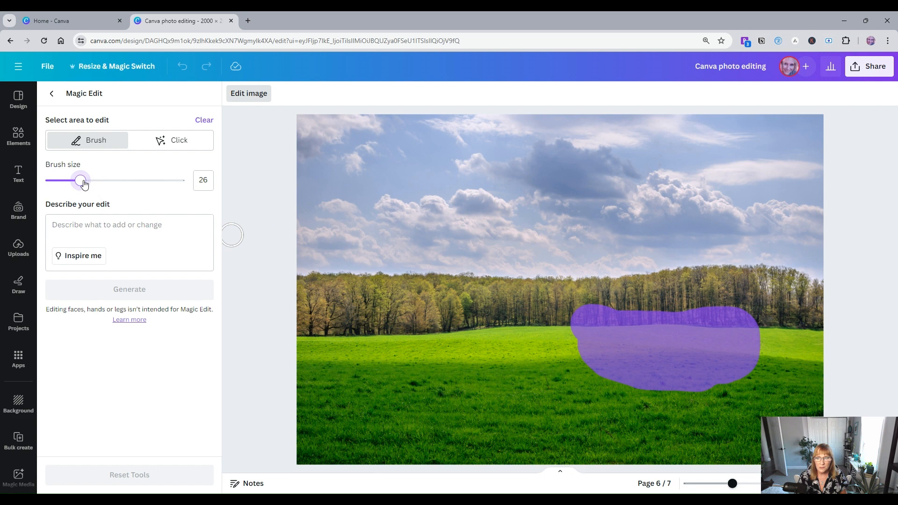
pyautogui.moveTo(85, 184); pyautogui.dragTo(145, 181)
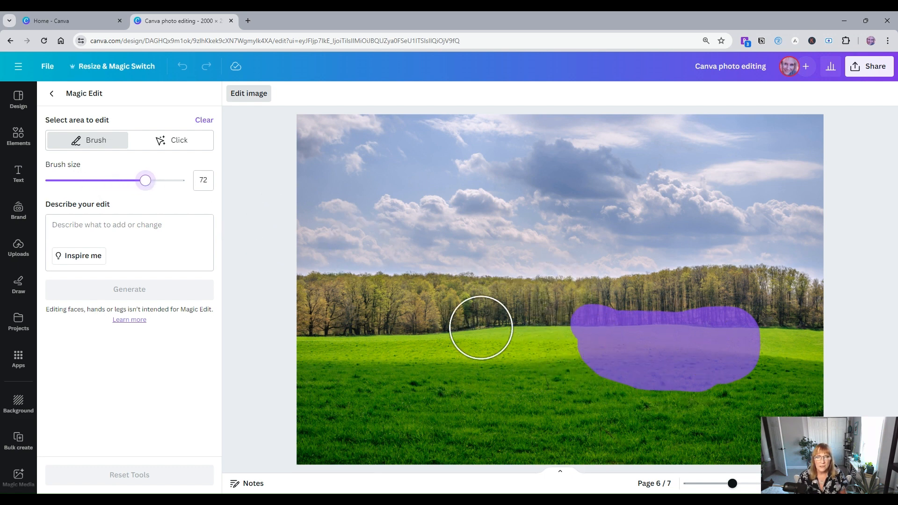
pyautogui.click(80, 226)
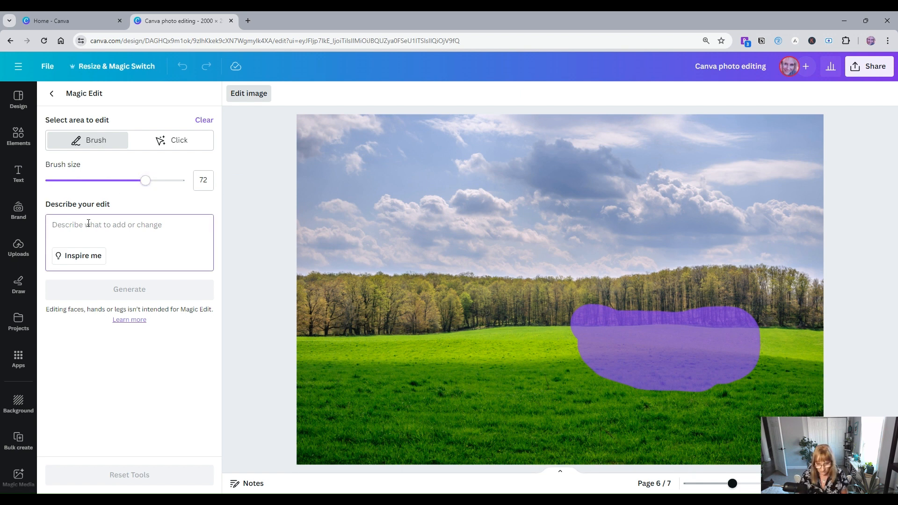
pyautogui.write('add an o')
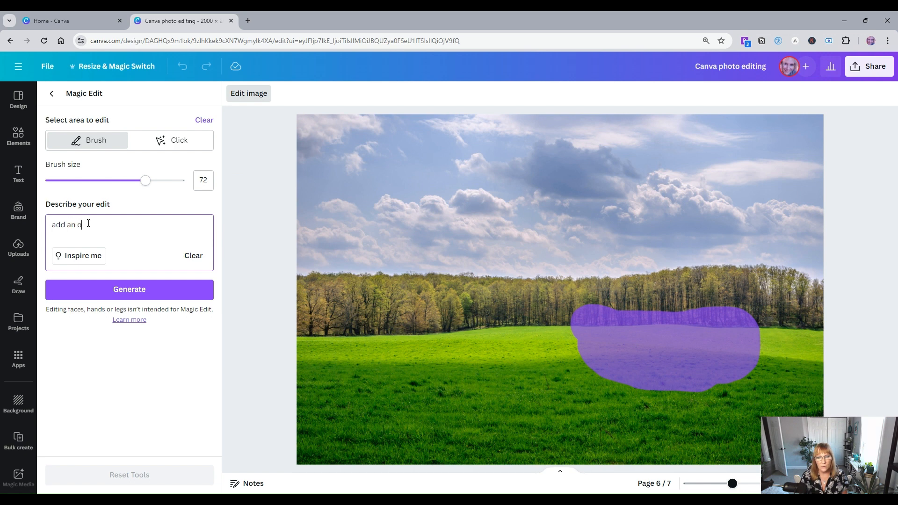
pyautogui.write('ld red barn')
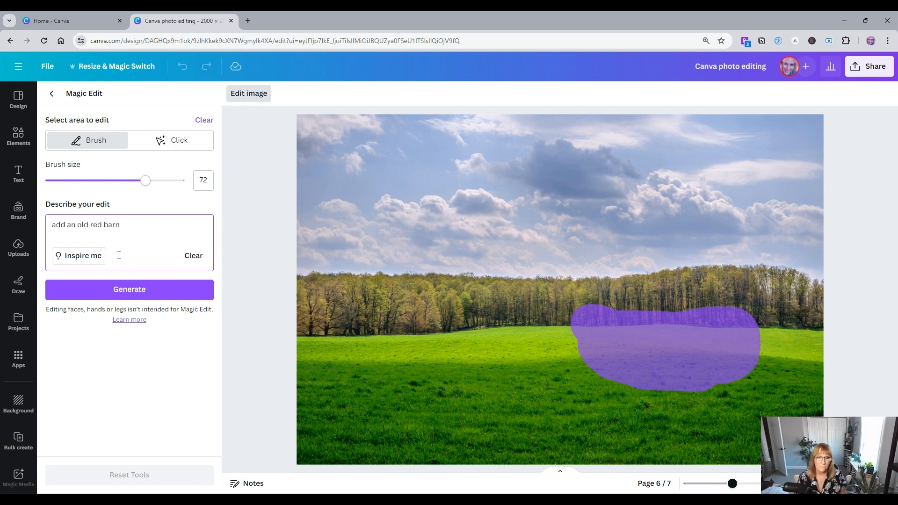
pyautogui.click(118, 292)
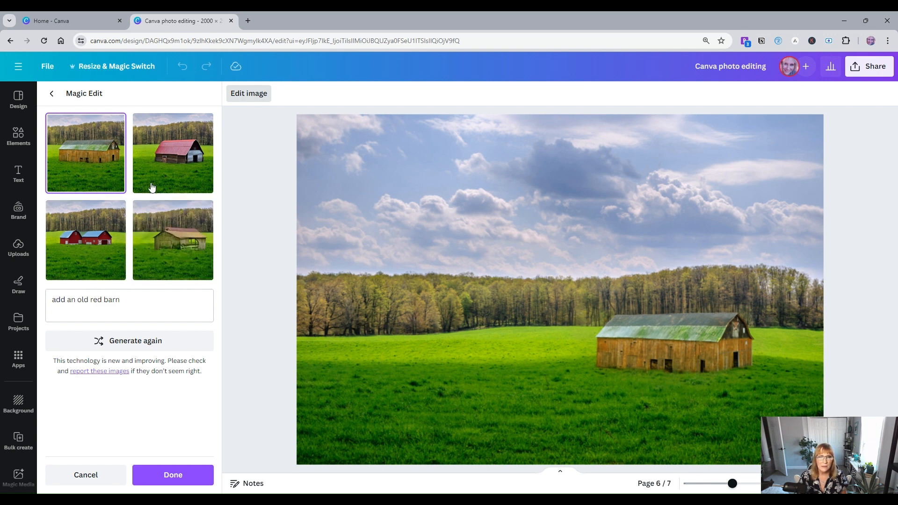
# Step: Compare the four generated barn versions on the photo
pyautogui.click(162, 154)
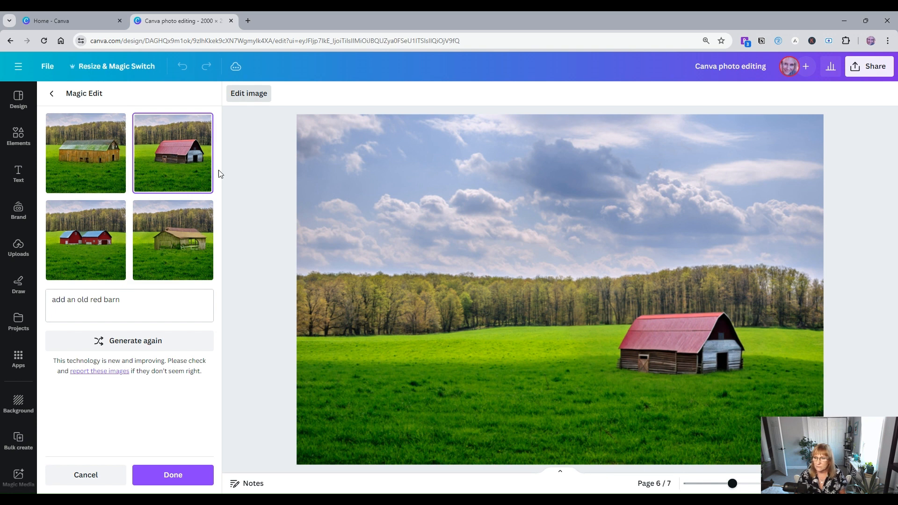
pyautogui.click(64, 245)
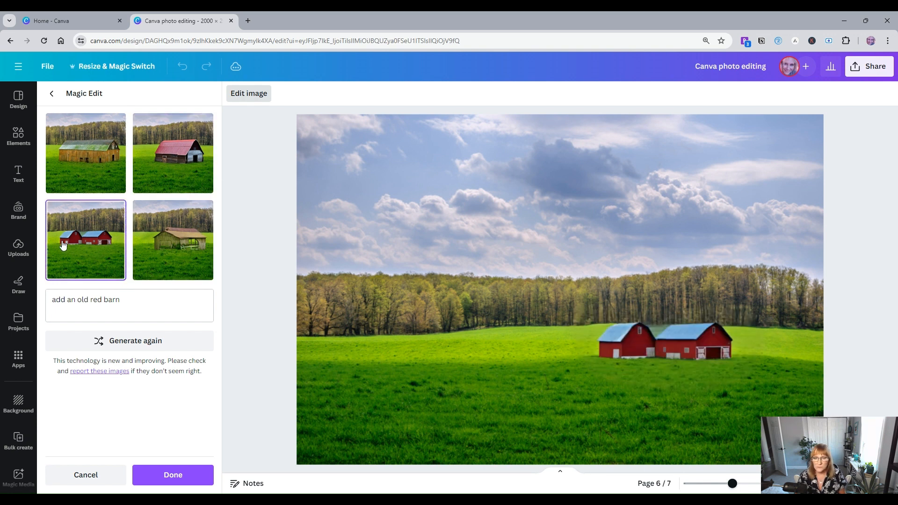
pyautogui.click(179, 231)
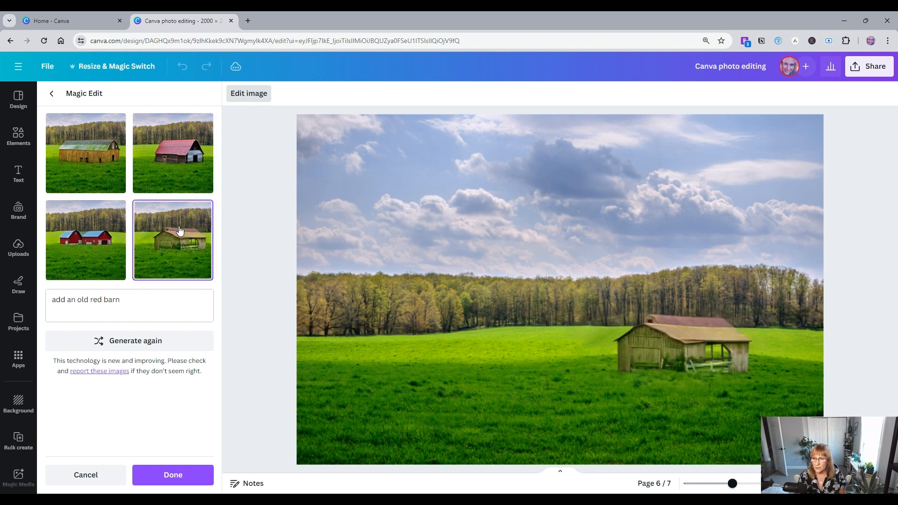
pyautogui.click(94, 243)
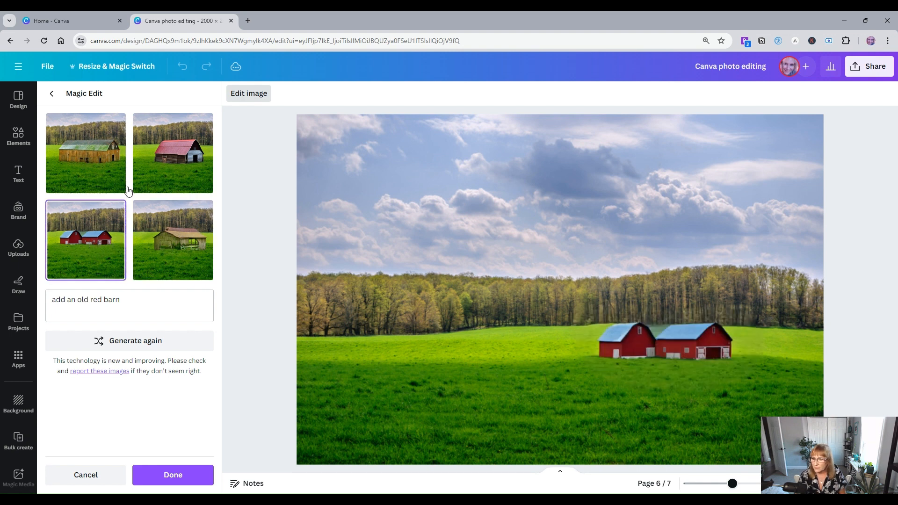
pyautogui.click(192, 159)
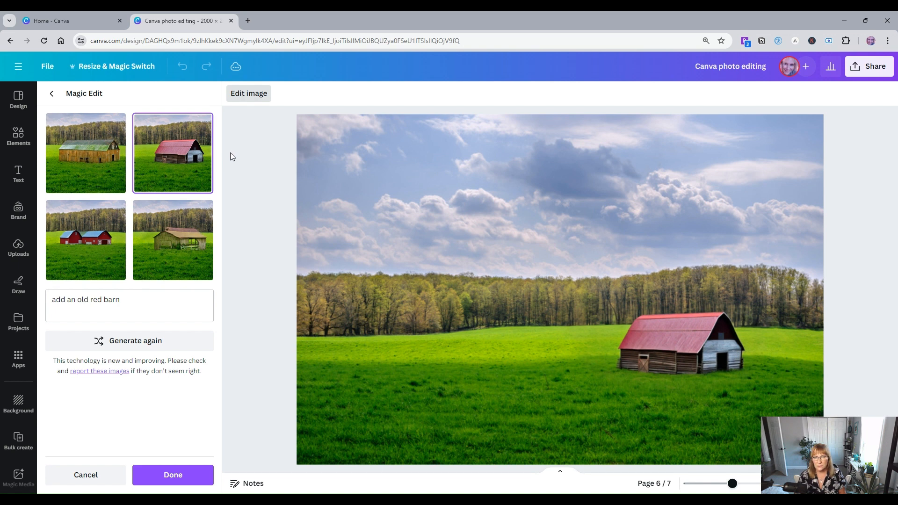
pyautogui.click(92, 152)
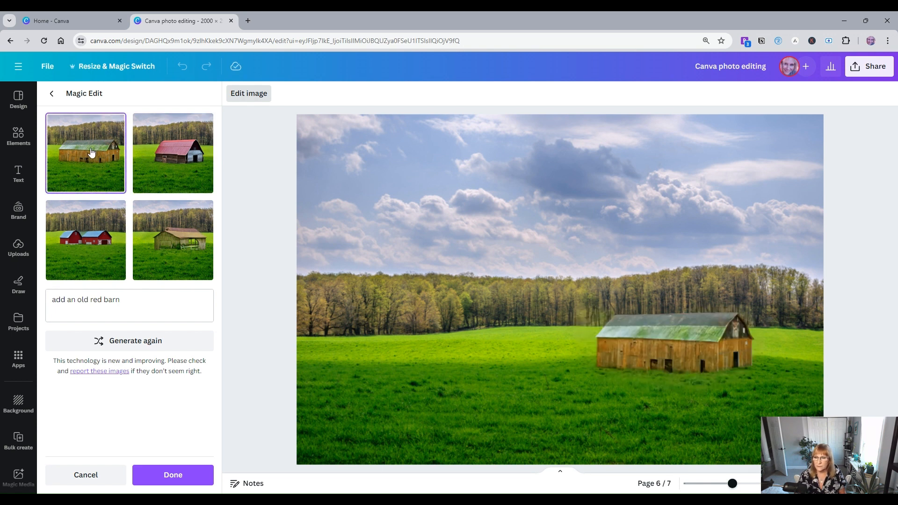
pyautogui.click(88, 249)
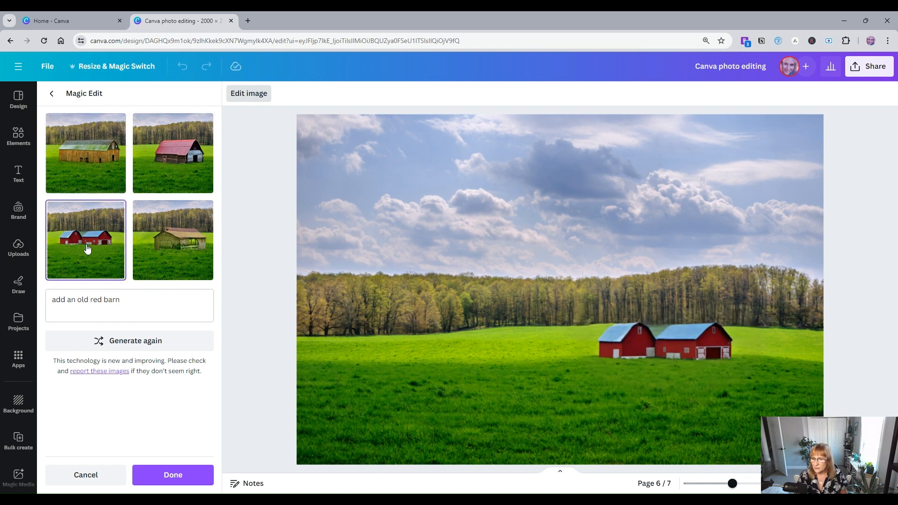
pyautogui.click(187, 156)
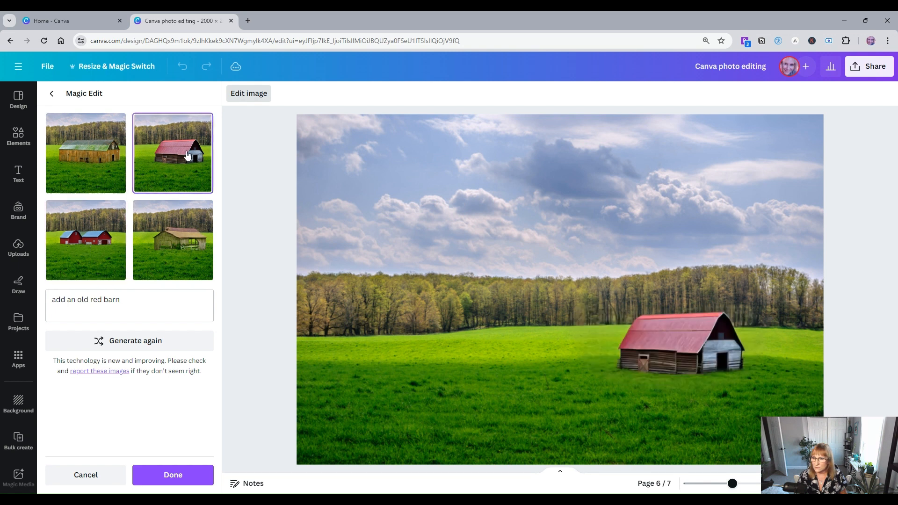
# Step: Apply the version with two red barns, then undo the barn edit
pyautogui.click(82, 240)
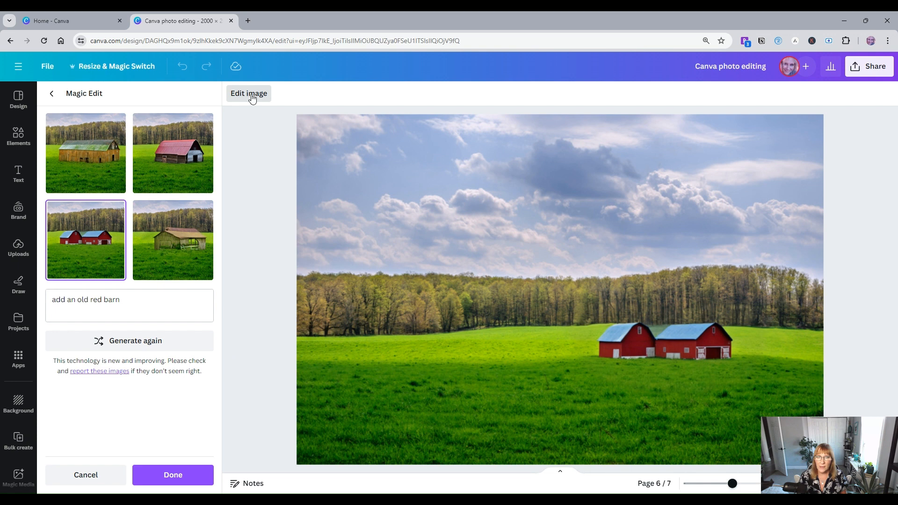
pyautogui.click(252, 96)
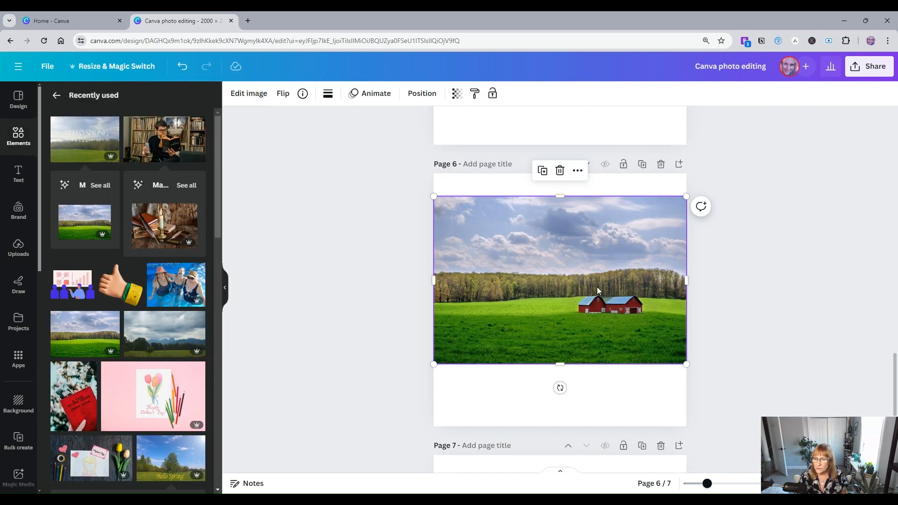
pyautogui.click(182, 66)
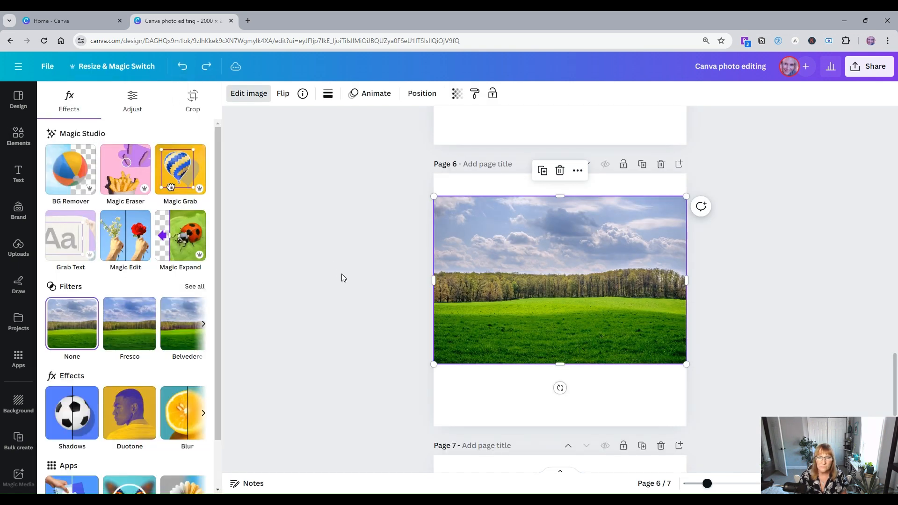
# Step: Reopen Magic Edit on the page 6 photo and use Inspire me to get the prompt Add a deer
pyautogui.click(136, 230)
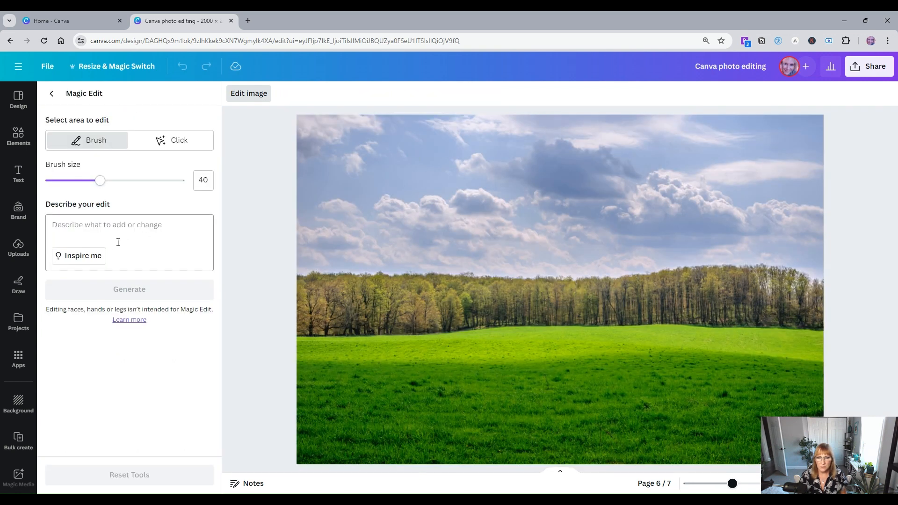
pyautogui.click(77, 258)
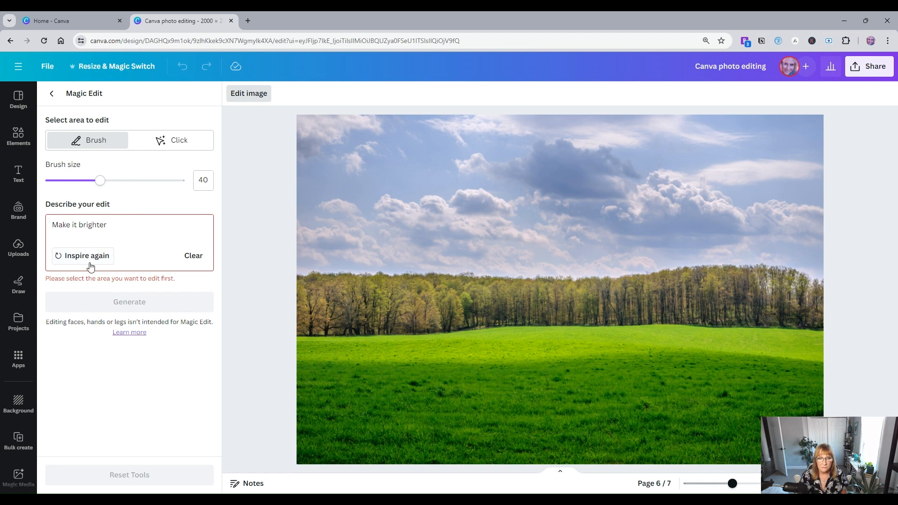
pyautogui.click(86, 260)
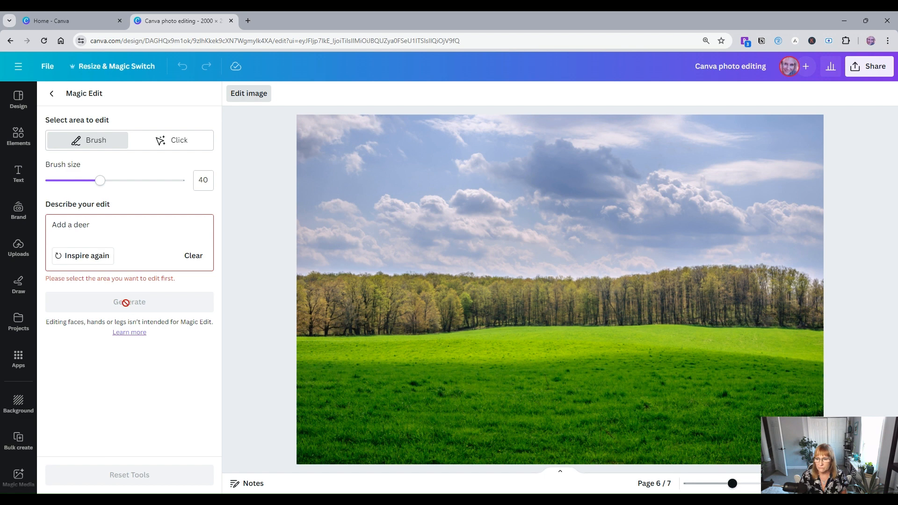
# Step: Brush over the middle of the meadow on the page 6 photo and generate the Add a deer edit
pyautogui.moveTo(493, 343)
pyautogui.mouseDown()
pyautogui.moveTo(533, 355)
pyautogui.moveTo(553, 345)
pyautogui.moveTo(514, 337)
pyautogui.mouseUp()
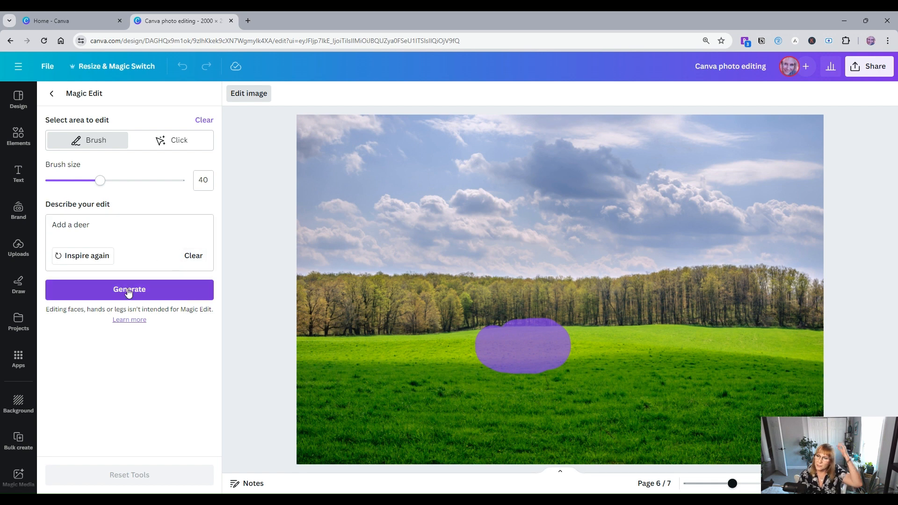
pyautogui.click(131, 293)
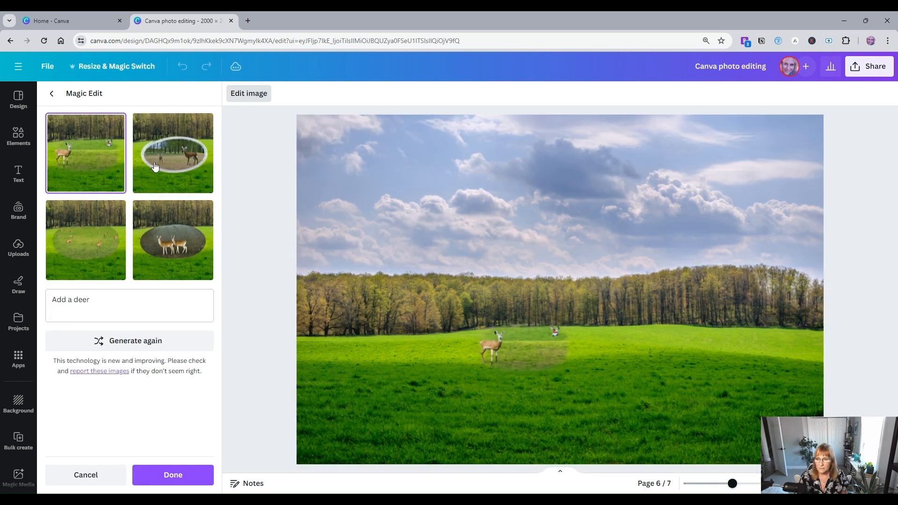
# Step: Compare the four generated deer versions, then cancel the edit and leave Magic Edit
pyautogui.click(180, 161)
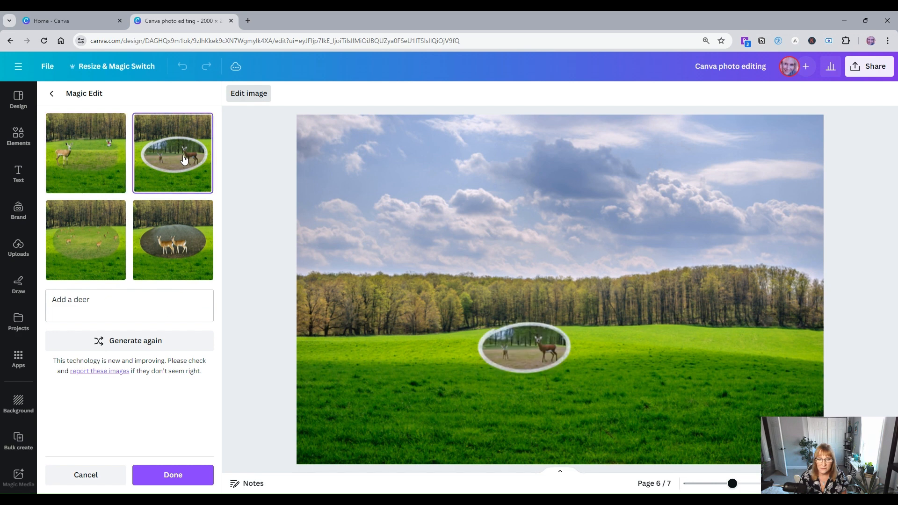
pyautogui.click(85, 240)
pyautogui.click(187, 242)
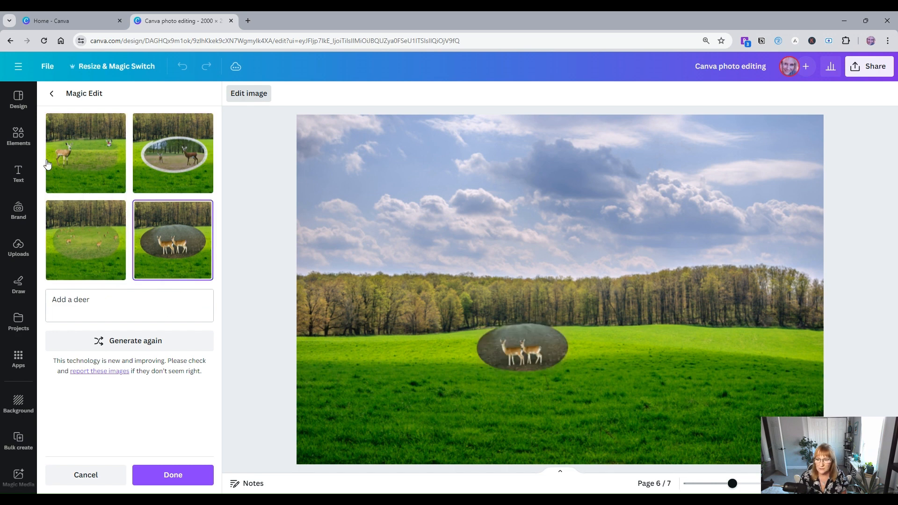
pyautogui.click(86, 143)
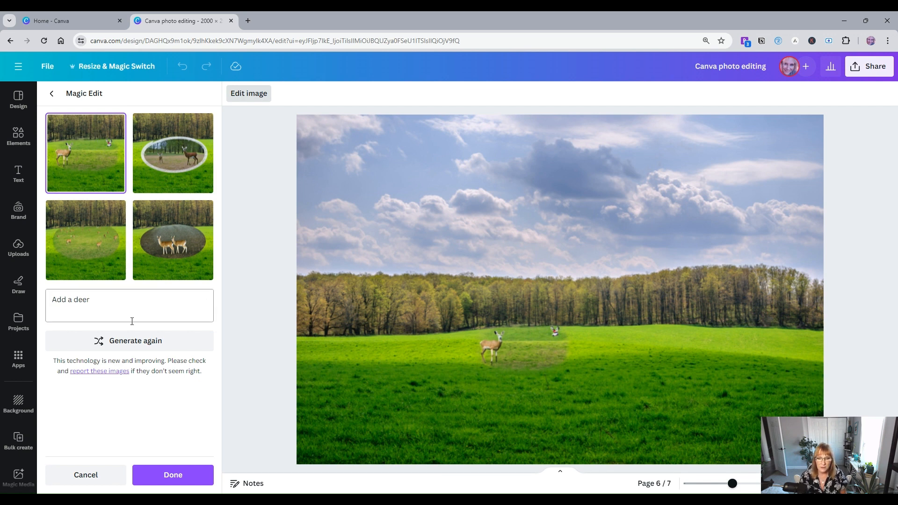
pyautogui.click(95, 476)
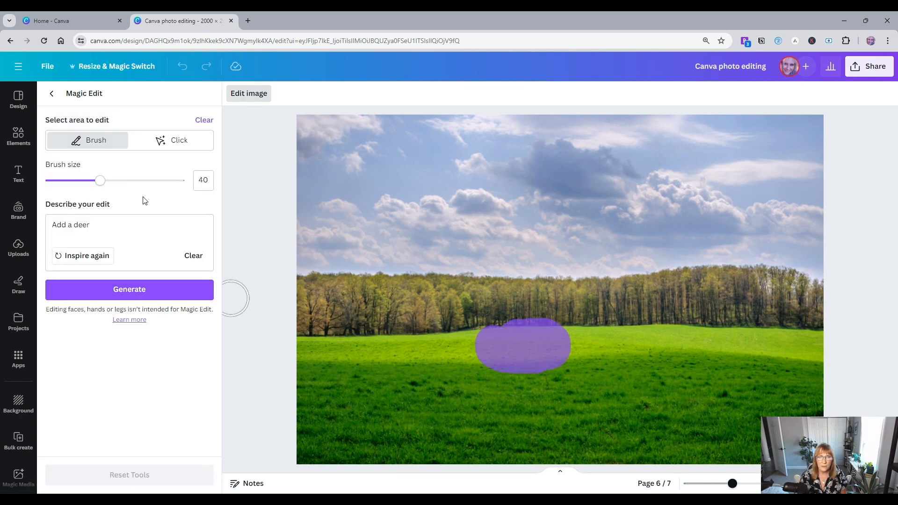
pyautogui.click(53, 93)
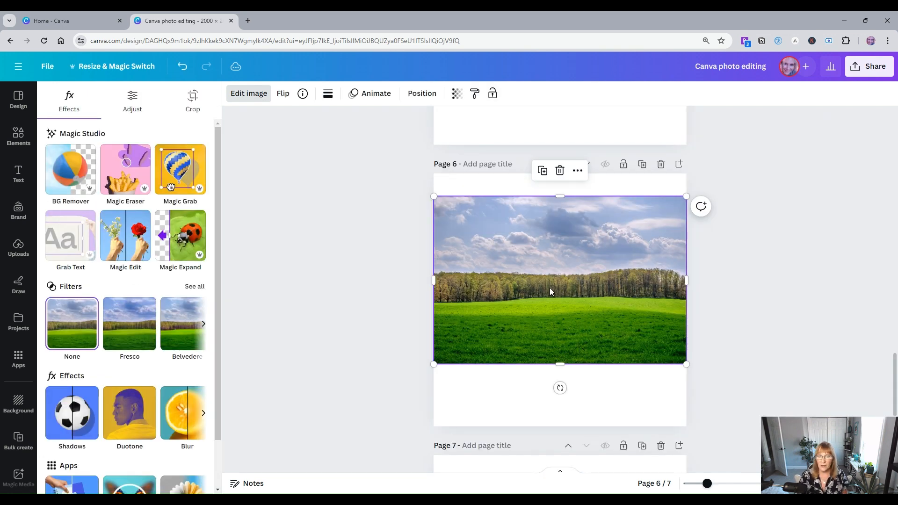
# Step: Select the photo on page 7 and open Magic Expand, browsing the size presets before keeping Freeform
pyautogui.scroll(-6, 545, 309)
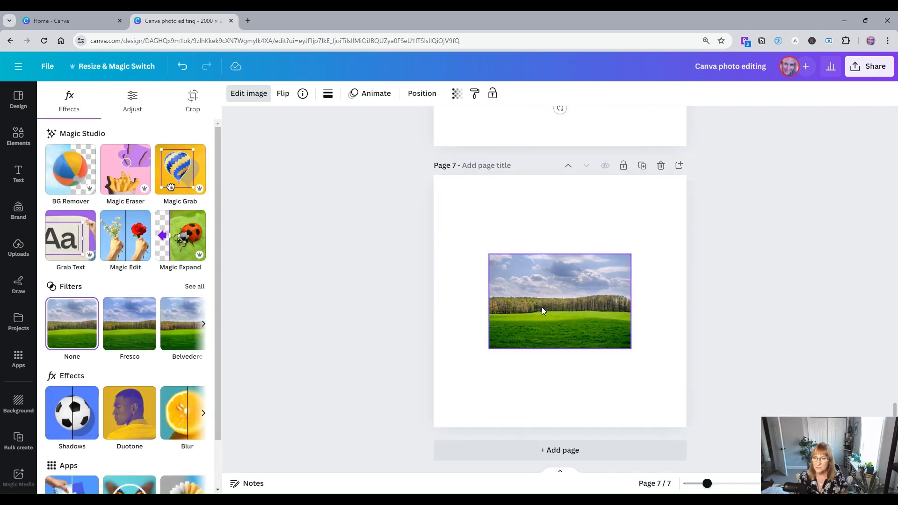
pyautogui.click(538, 309)
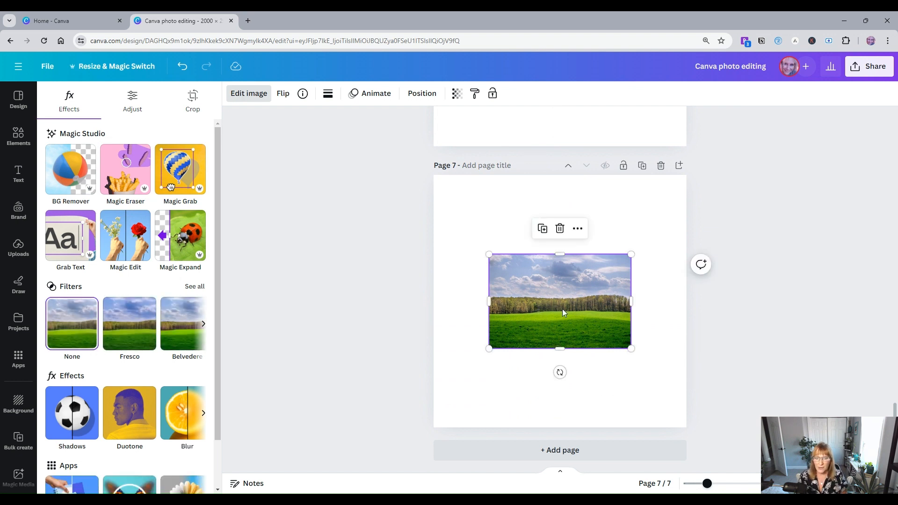
pyautogui.click(184, 240)
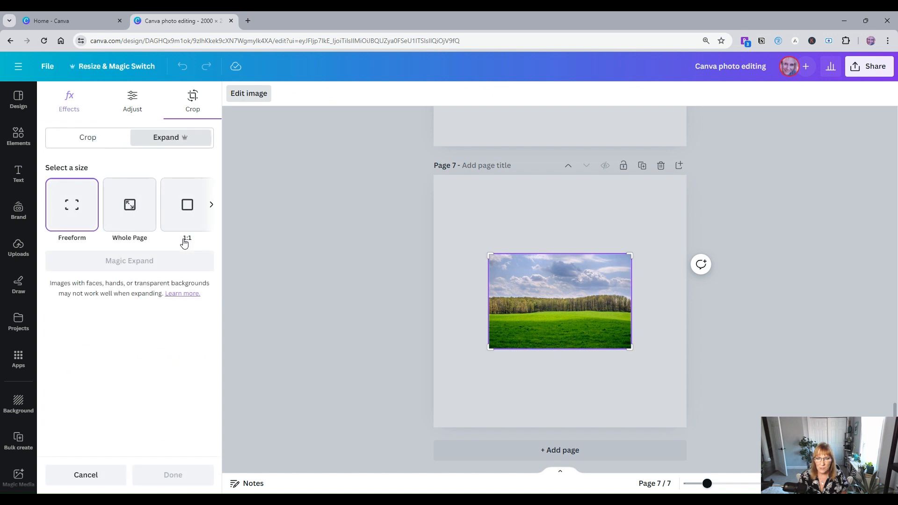
pyautogui.click(211, 205)
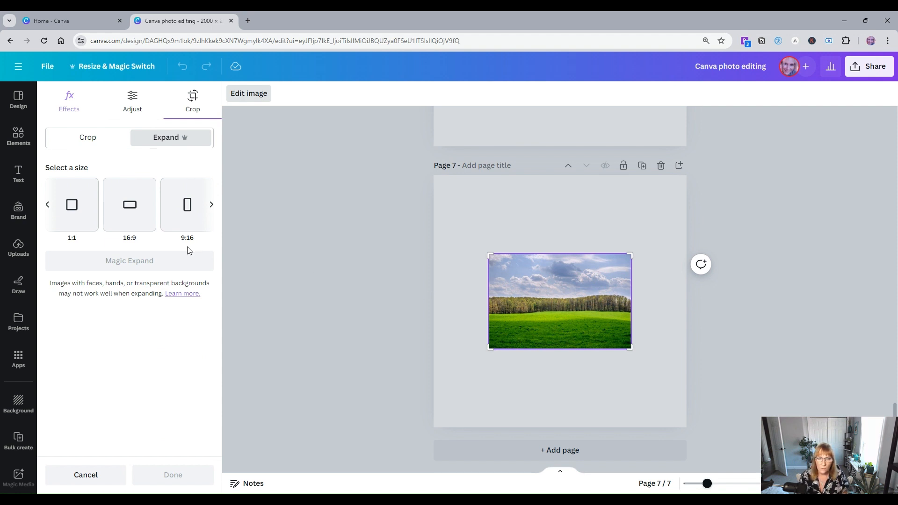
pyautogui.click(46, 206)
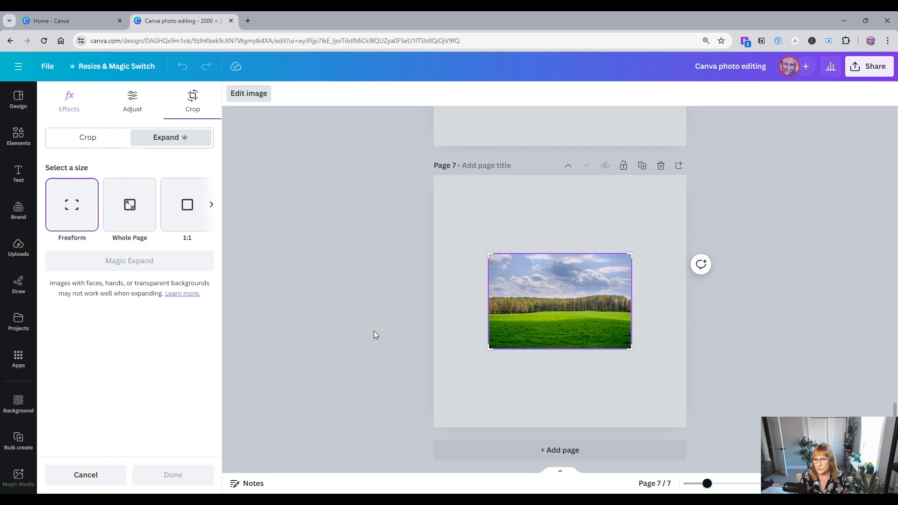
# Step: Enlarge the freeform expansion frame above and below the photo and run Magic Expand
pyautogui.moveTo(488, 349); pyautogui.dragTo(482, 381)
pyautogui.moveTo(630, 255); pyautogui.dragTo(629, 213)
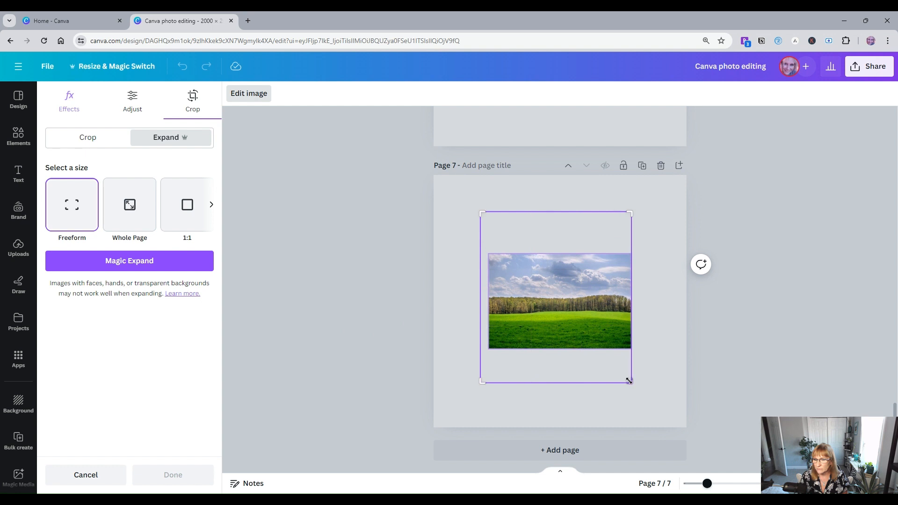
pyautogui.moveTo(630, 378); pyautogui.dragTo(634, 416)
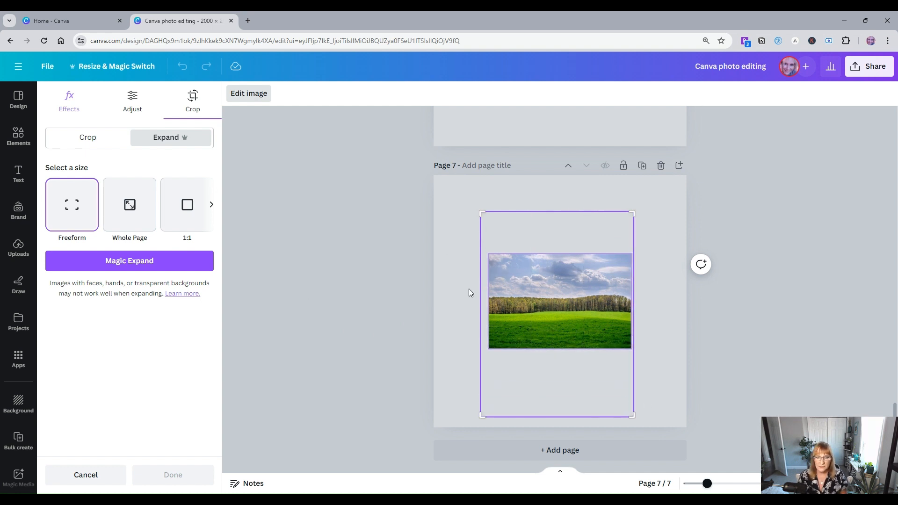
pyautogui.click(117, 261)
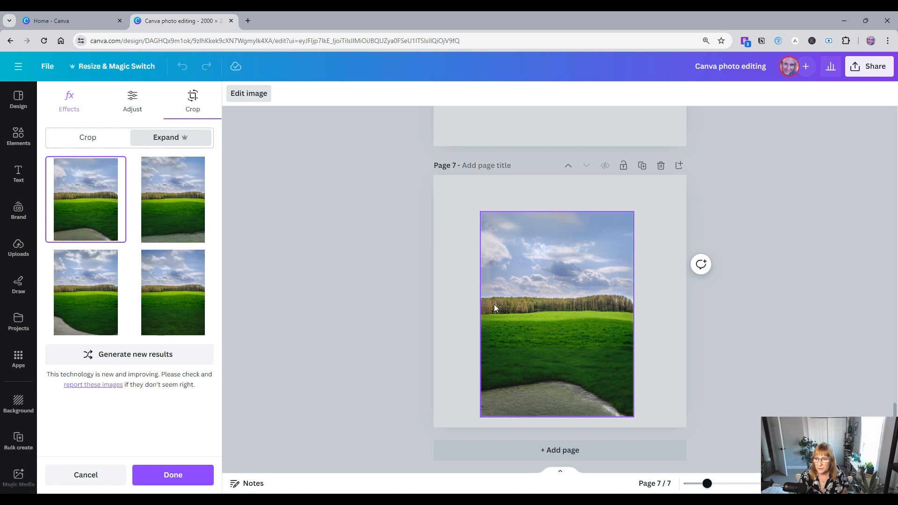
# Step: Compare the four expanded versions and apply the second one
pyautogui.click(183, 189)
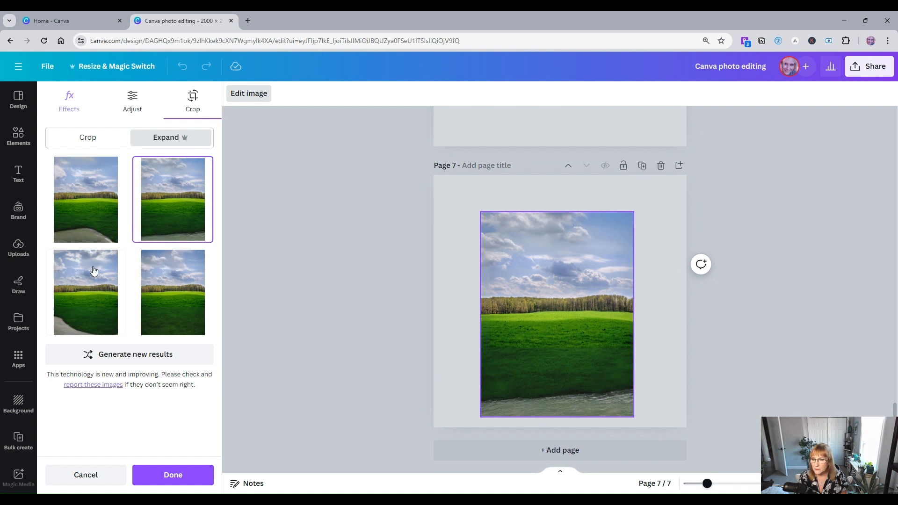
pyautogui.click(89, 295)
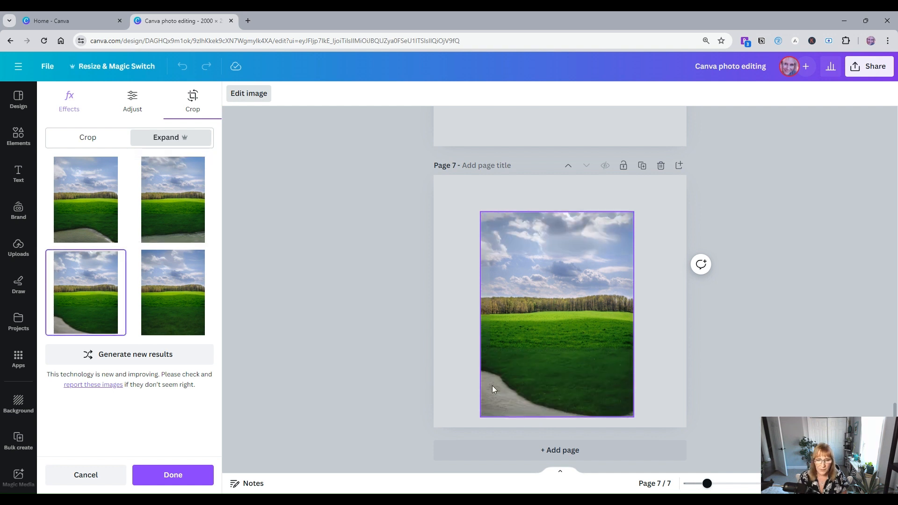
pyautogui.click(171, 291)
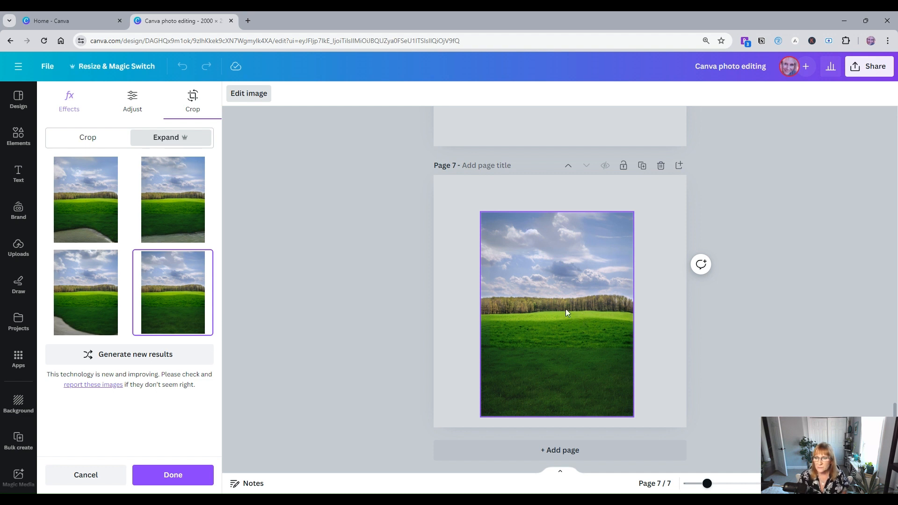
pyautogui.click(174, 214)
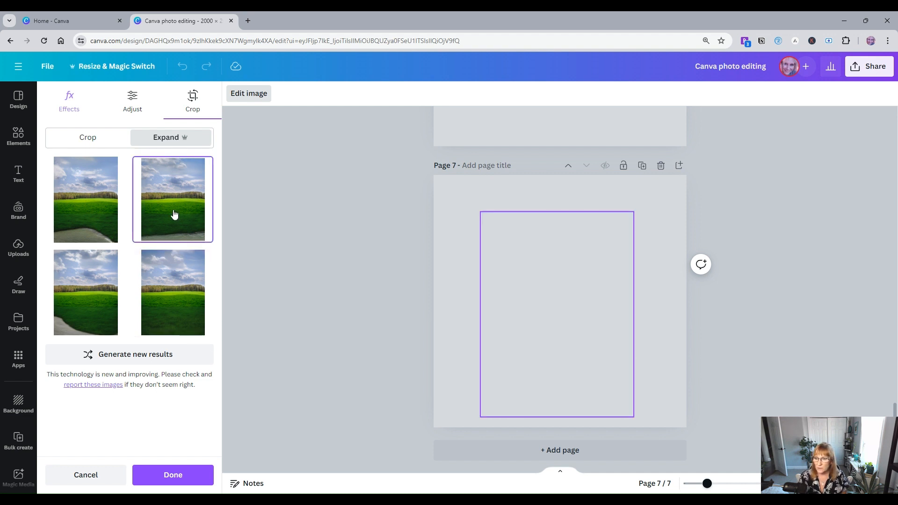
pyautogui.click(192, 476)
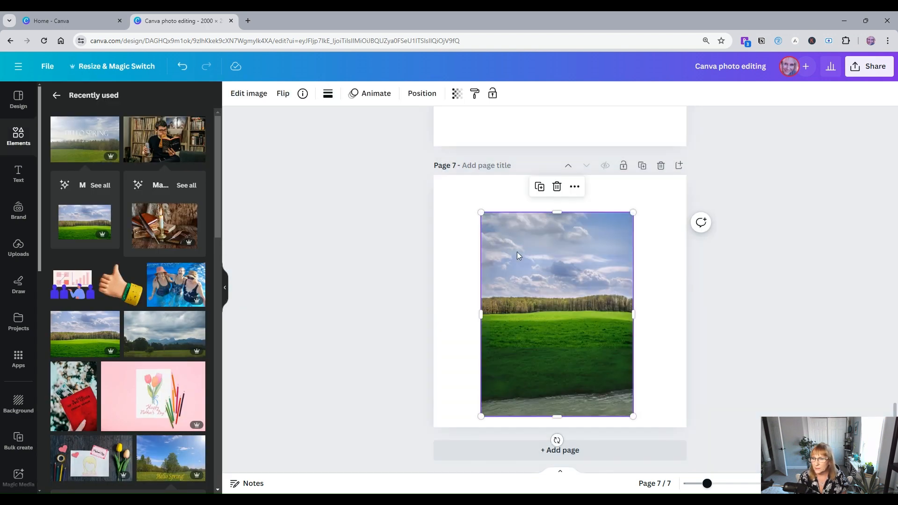
# Step: Resize the expanded photo by its corners so it fills the page 7 width
pyautogui.moveTo(483, 396); pyautogui.dragTo(470, 413)
pyautogui.moveTo(635, 191); pyautogui.dragTo(647, 175)
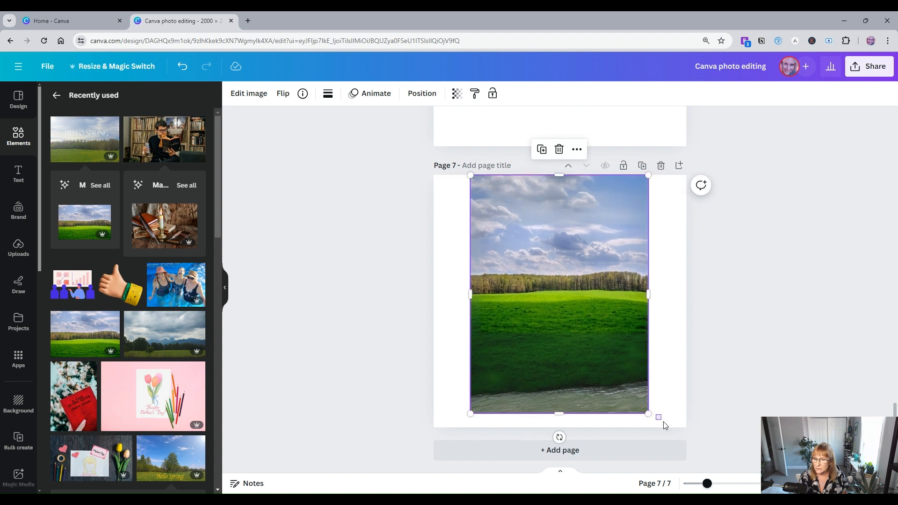
pyautogui.click(640, 415)
pyautogui.click(643, 409)
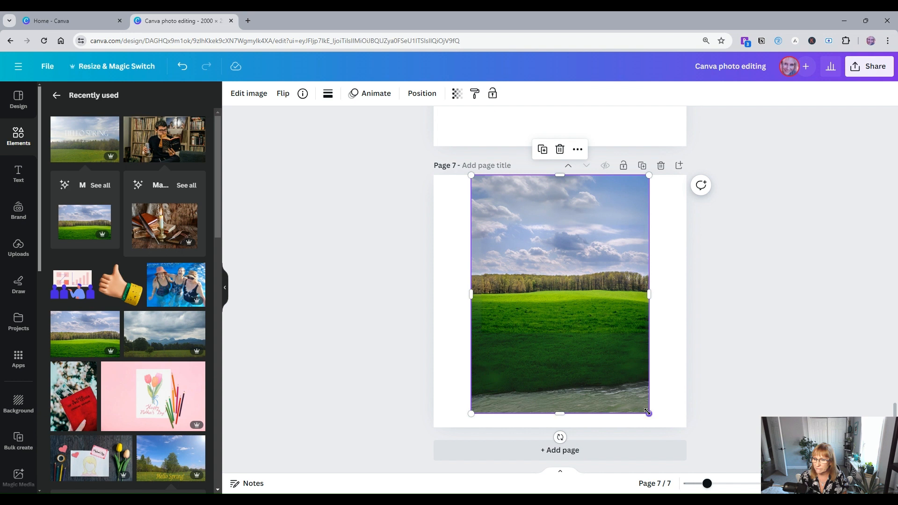
pyautogui.moveTo(648, 413); pyautogui.dragTo(660, 427)
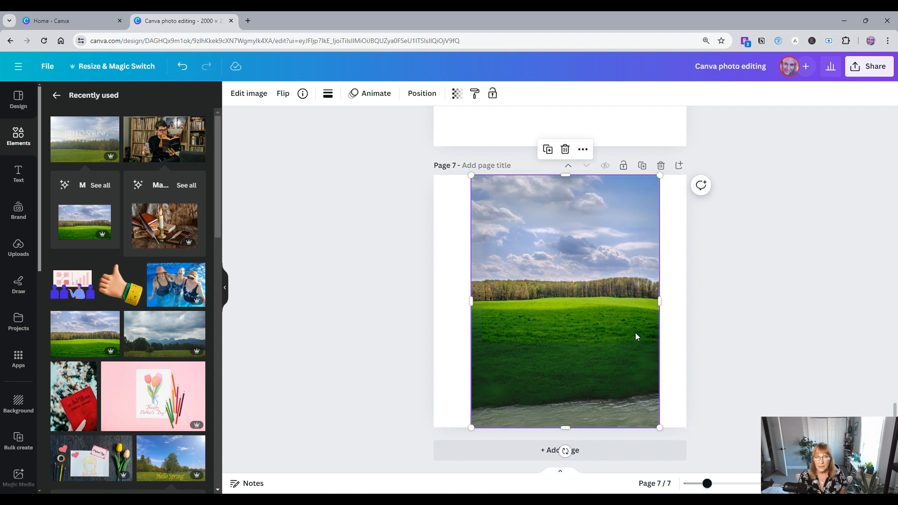